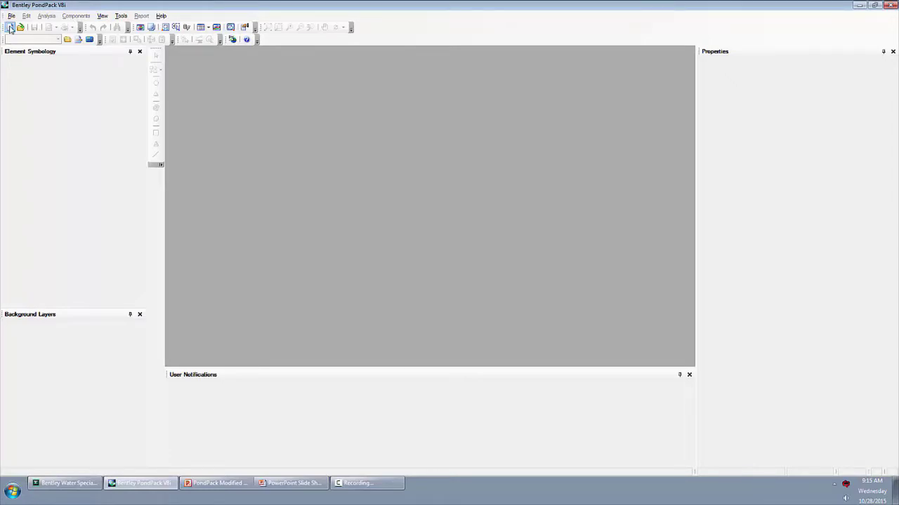
Start a new blank PondPack project, Untitled1.ppc
click(10, 28)
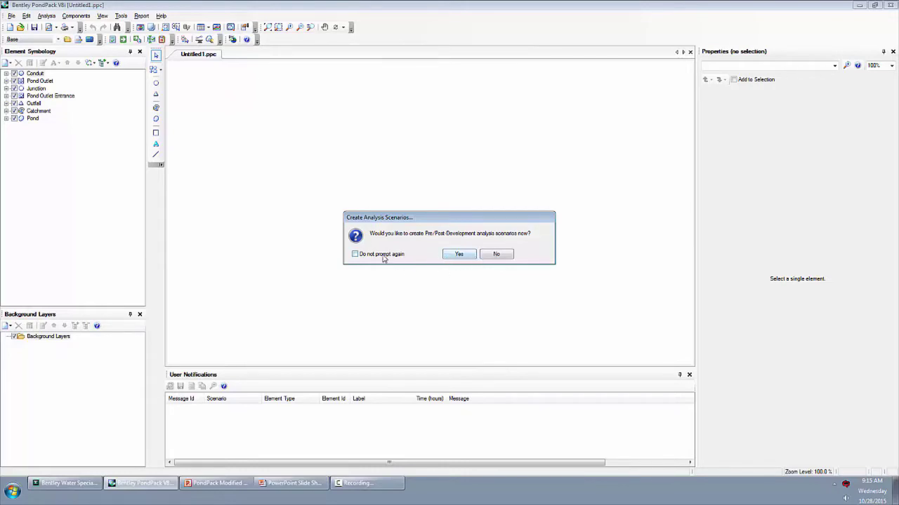
Create Post-Development Only scenarios, with no label prefix, for the 10 yr, 50 yr and 100 yr return events
click(460, 257)
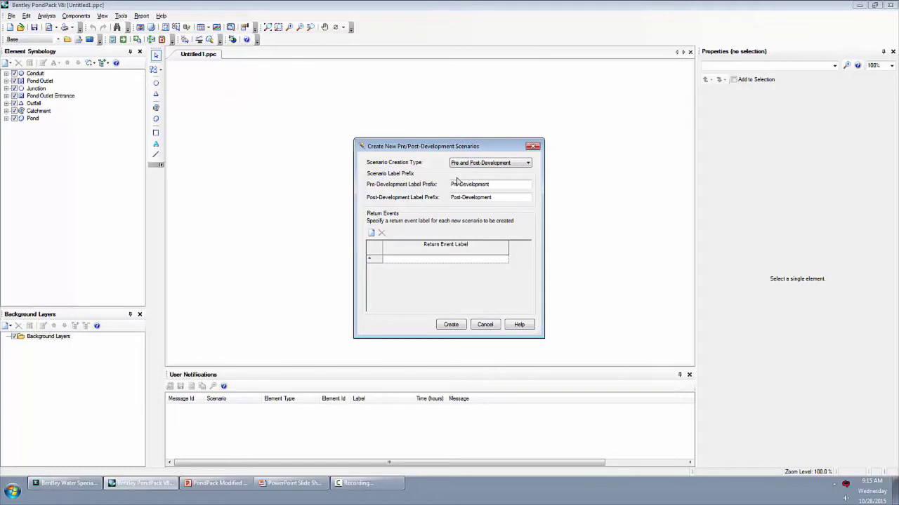
click(490, 166)
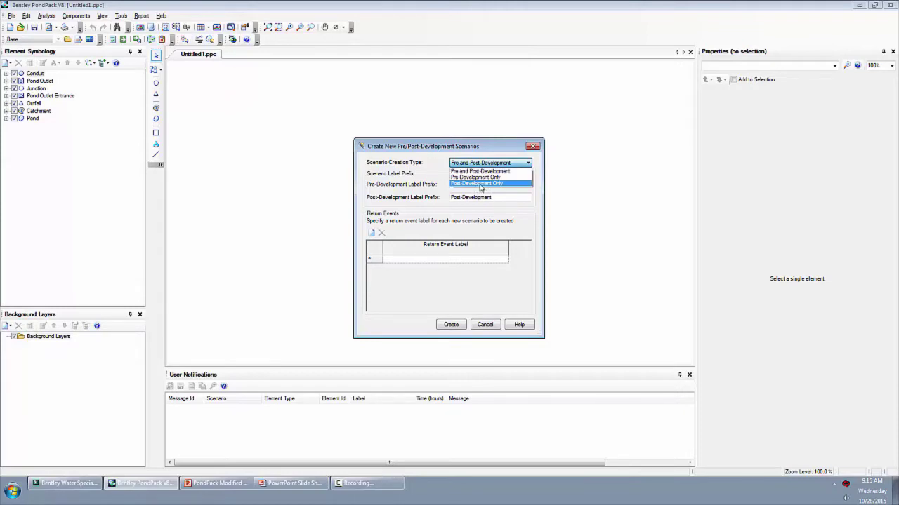
click(481, 184)
double_click(506, 197)
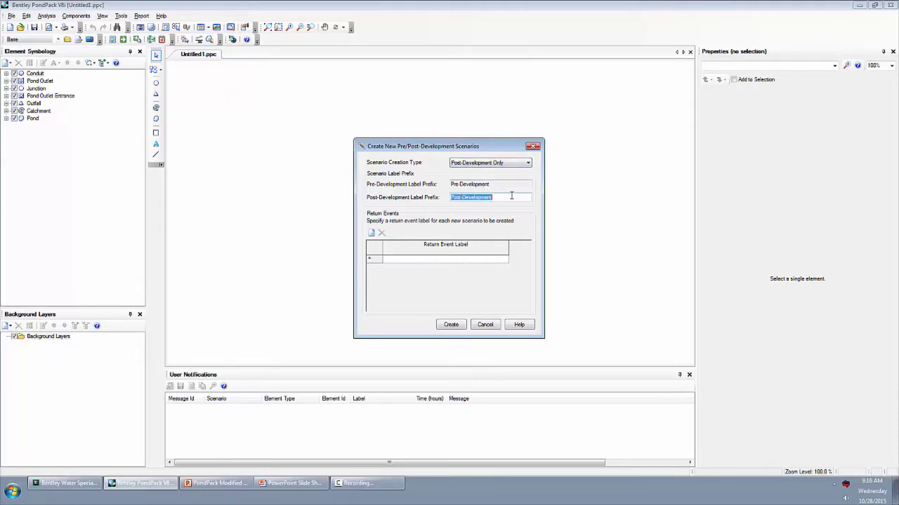
key(BackSpace)
click(444, 260)
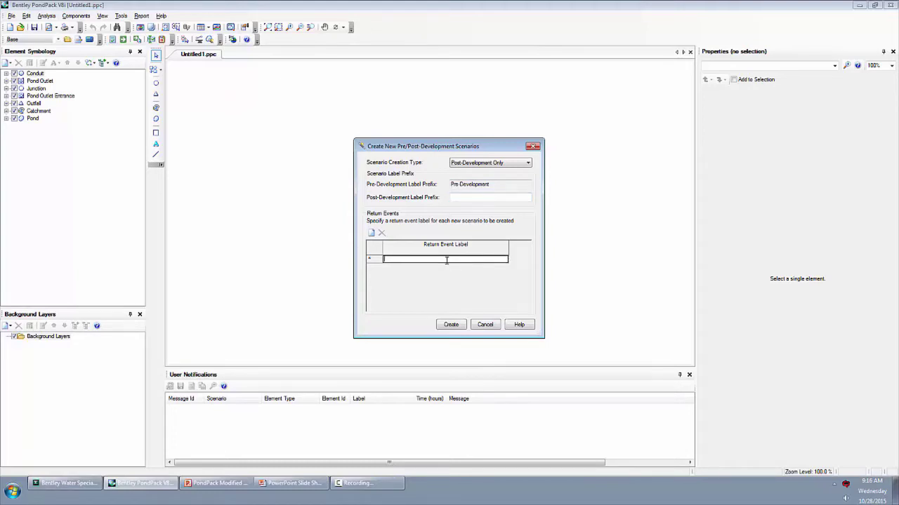
text(10 yr)
key(Return)
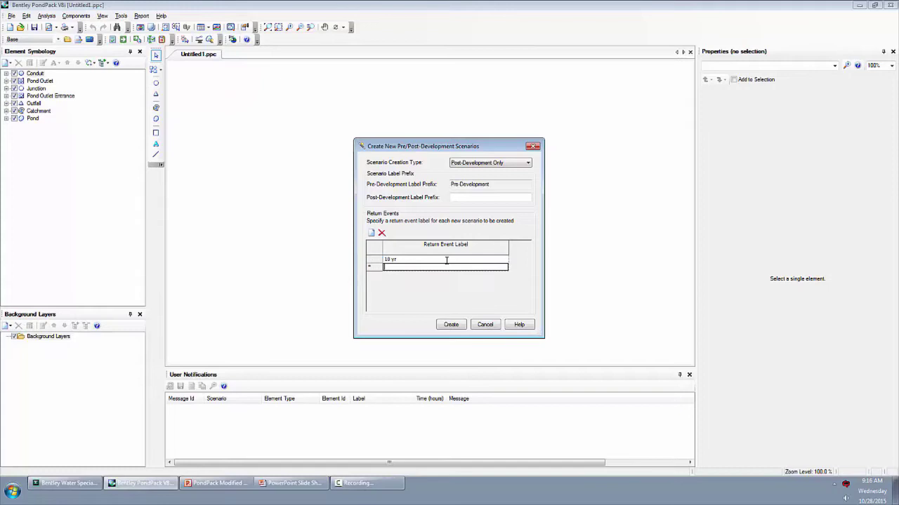
text(50 yr)
key(Return)
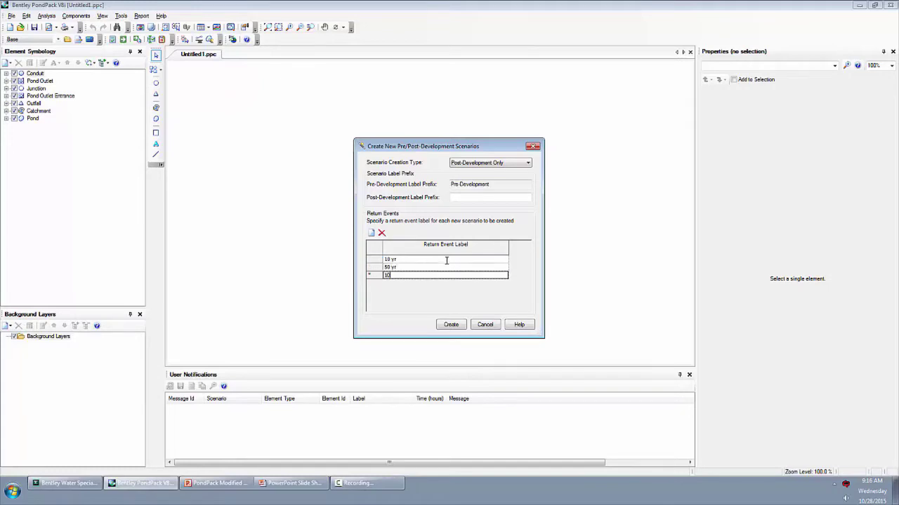
click(452, 327)
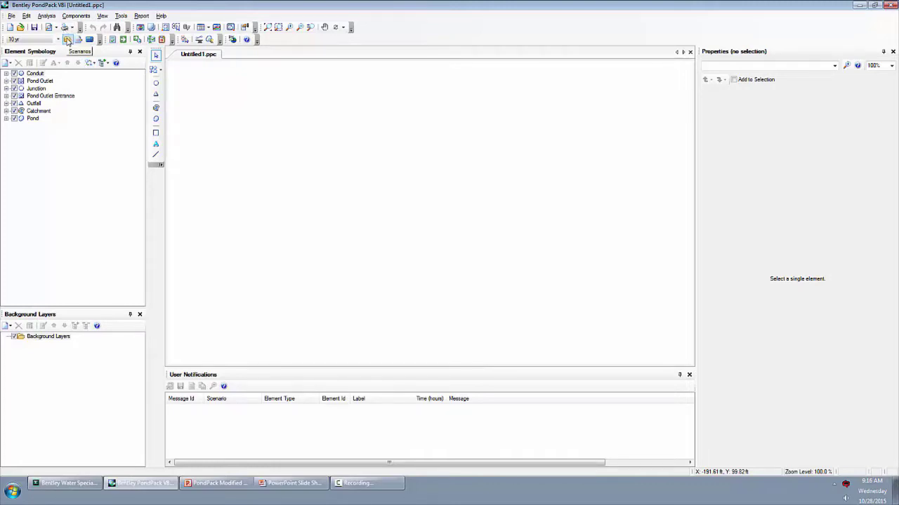
Open the Scenarios manager with the 10 yr node expanded to show the 50 yr and 100 yr scenarios
click(47, 16)
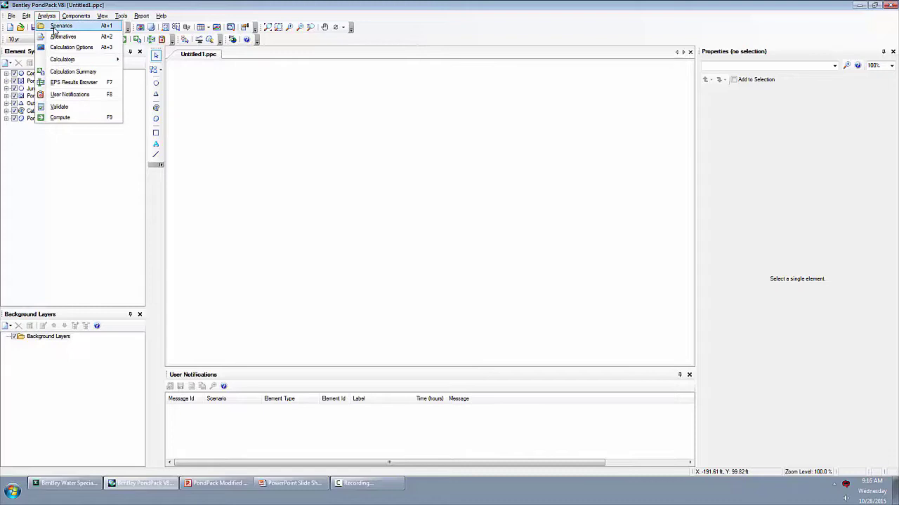
click(55, 26)
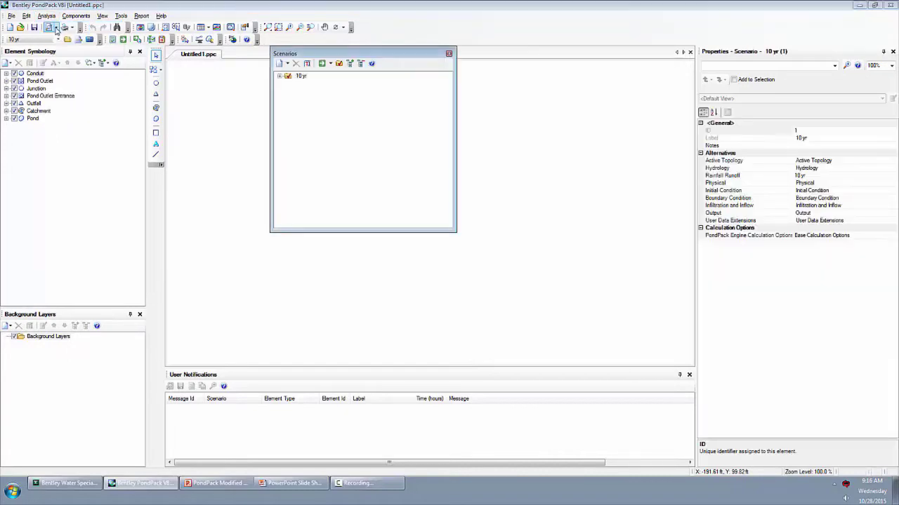
click(280, 76)
click(311, 91)
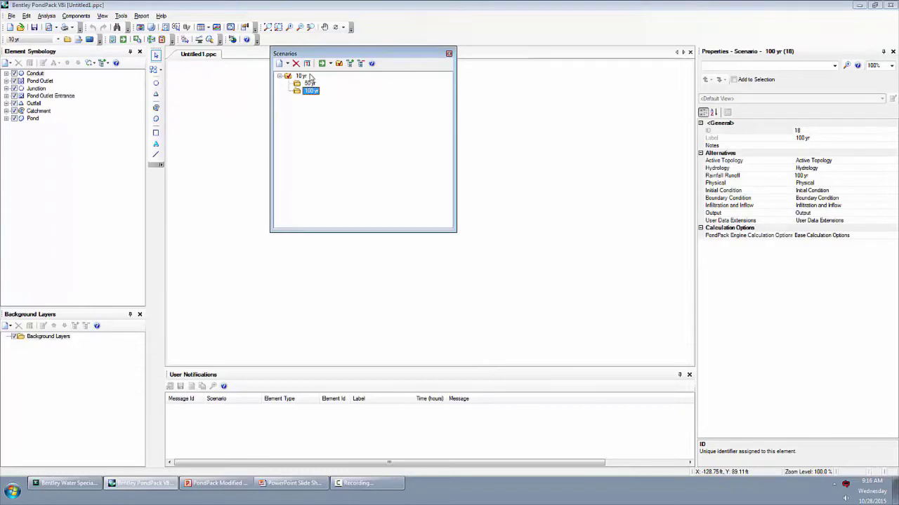
drag(331, 55, 556, 126)
Compare the 10 yr, 50 yr and 100 yr scenarios' Rainfall Runoff, Active Topology and Boundary Condition alternatives
click(527, 149)
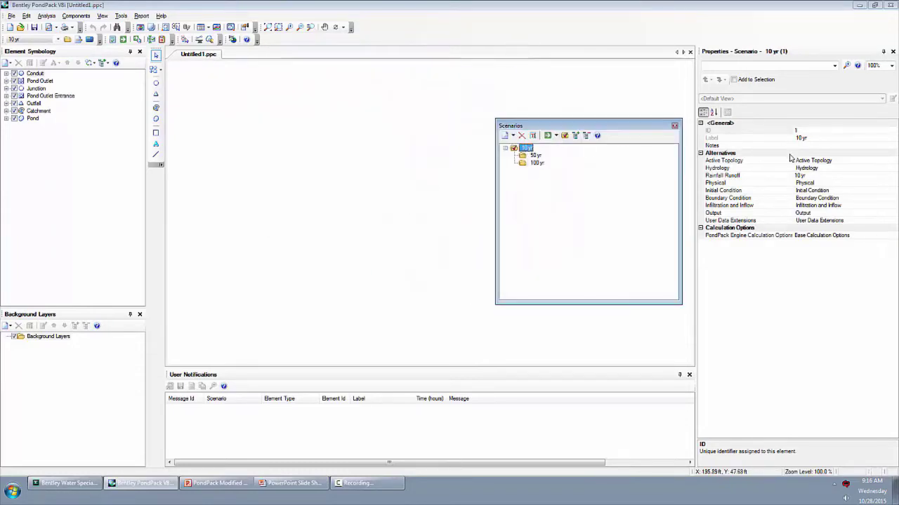
click(766, 177)
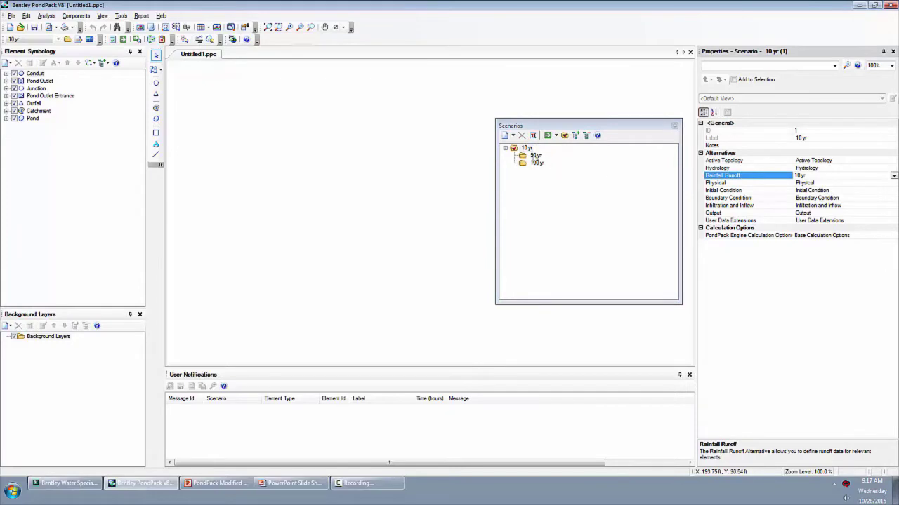
click(536, 156)
click(536, 164)
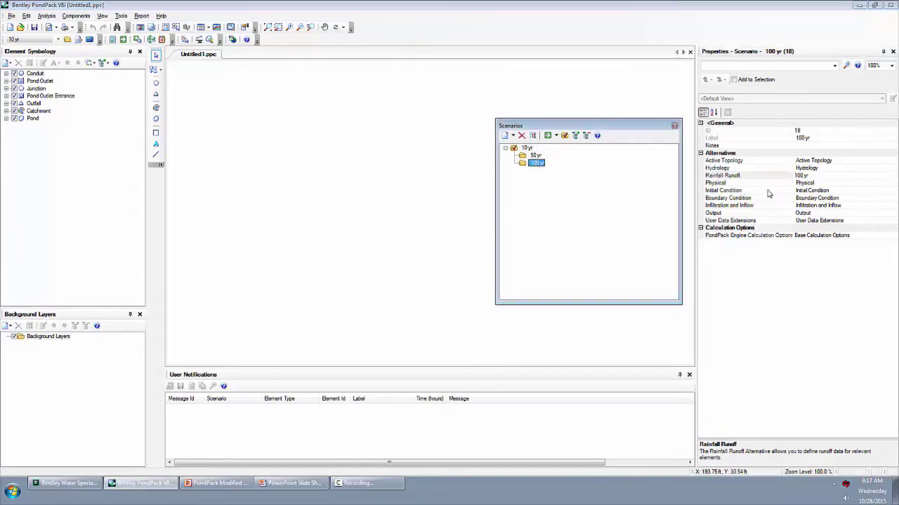
click(737, 162)
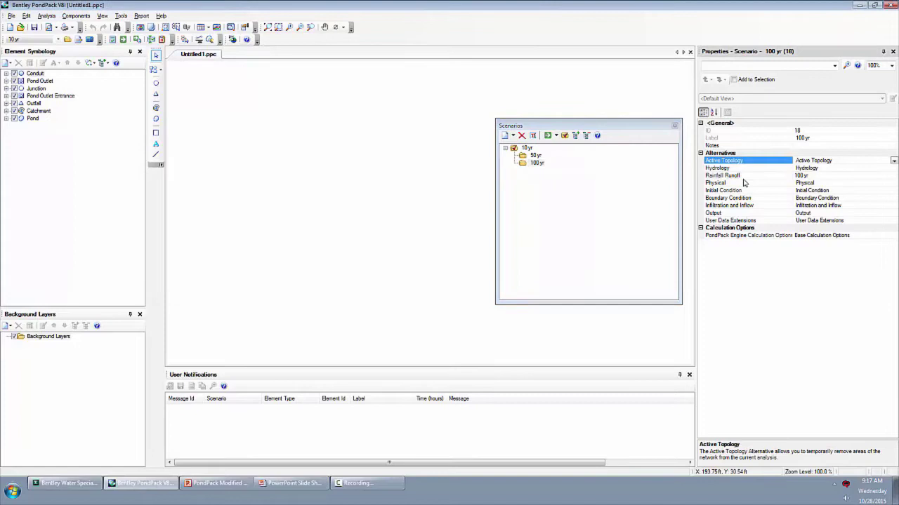
click(746, 199)
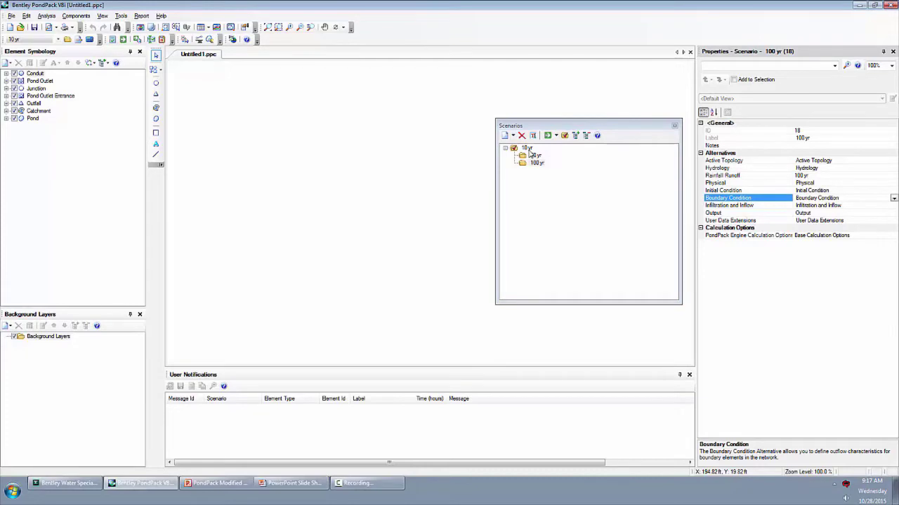
Recheck the 50 yr scenario, hide the meeting chat window, and reselect the 100 yr scenario
drag(535, 155, 538, 163)
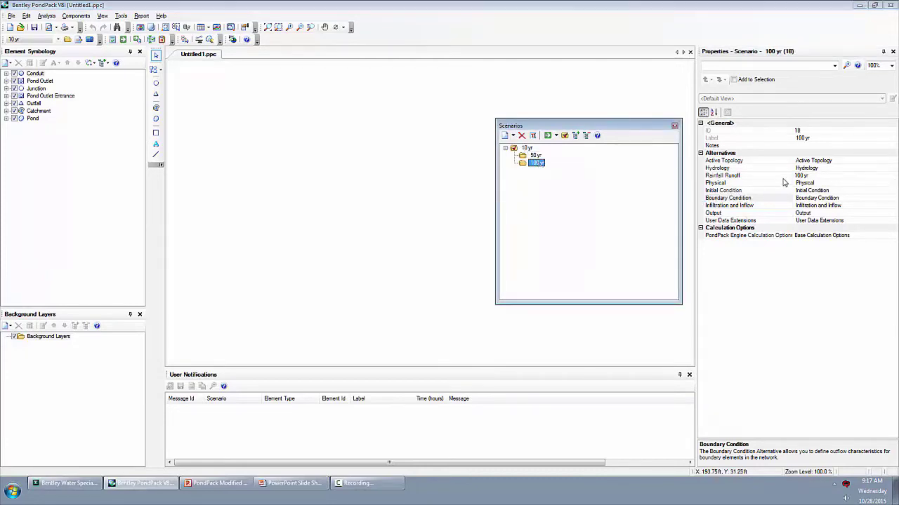
click(61, 489)
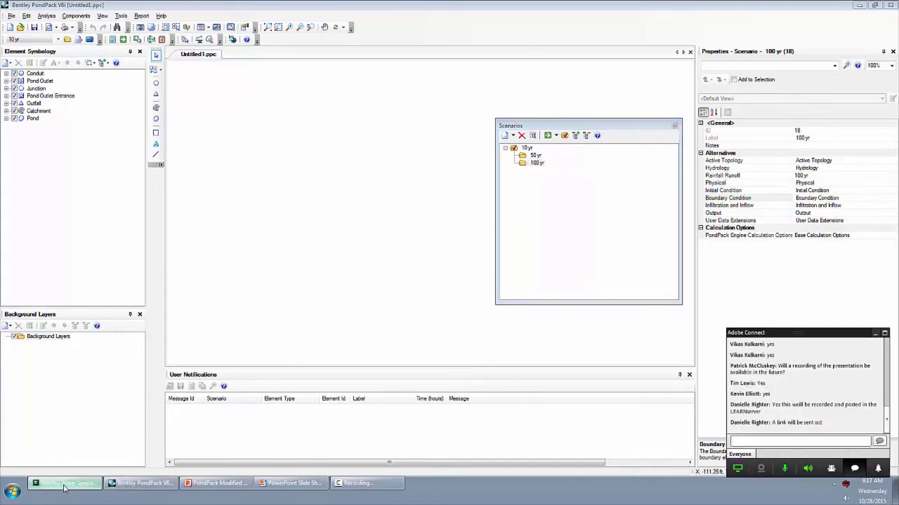
click(567, 226)
click(875, 334)
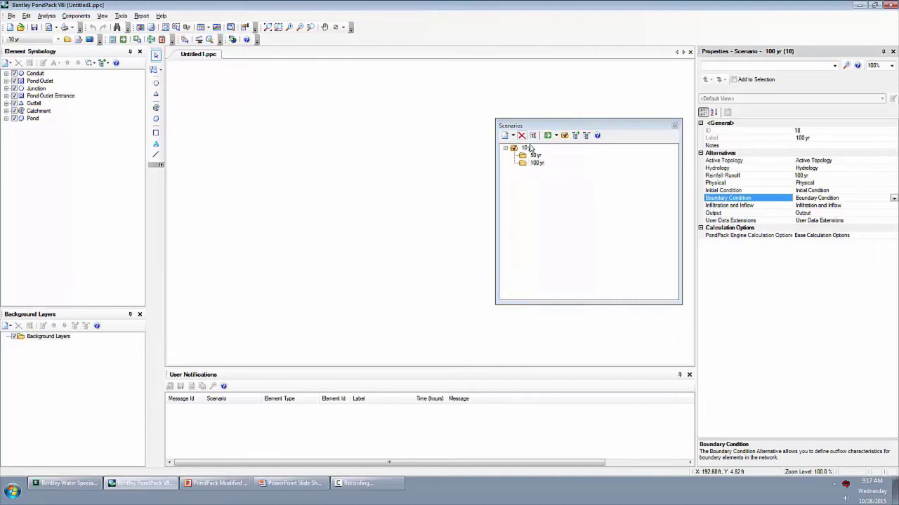
click(583, 126)
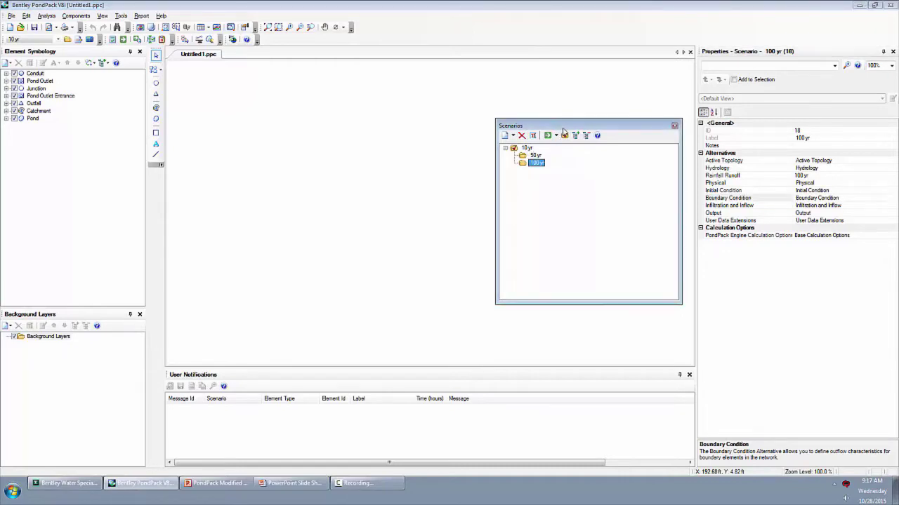
Import the IDF Storms table from My IDF Storms.xml in the engineering library into Storm Data
click(674, 126)
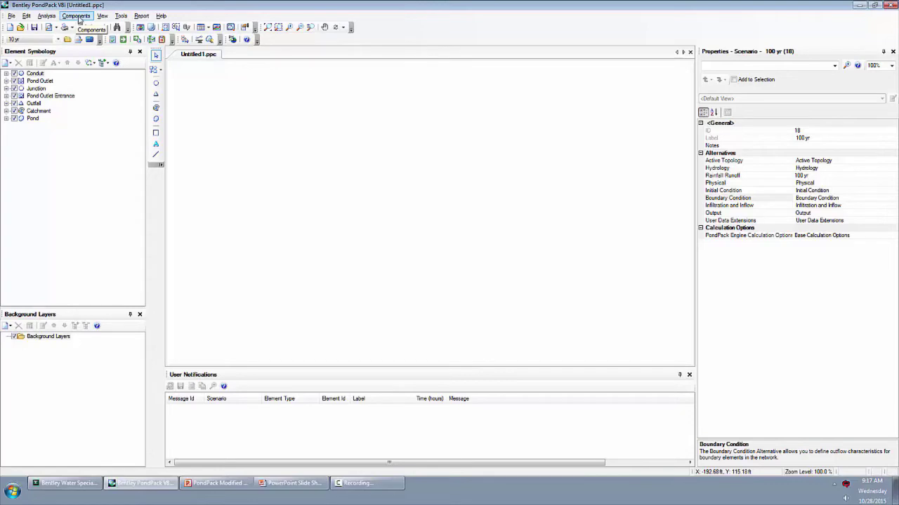
click(77, 16)
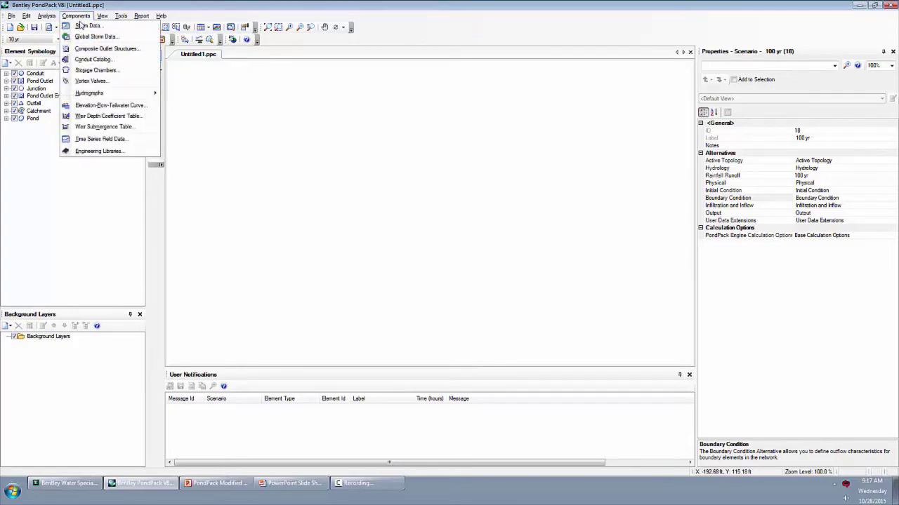
click(87, 25)
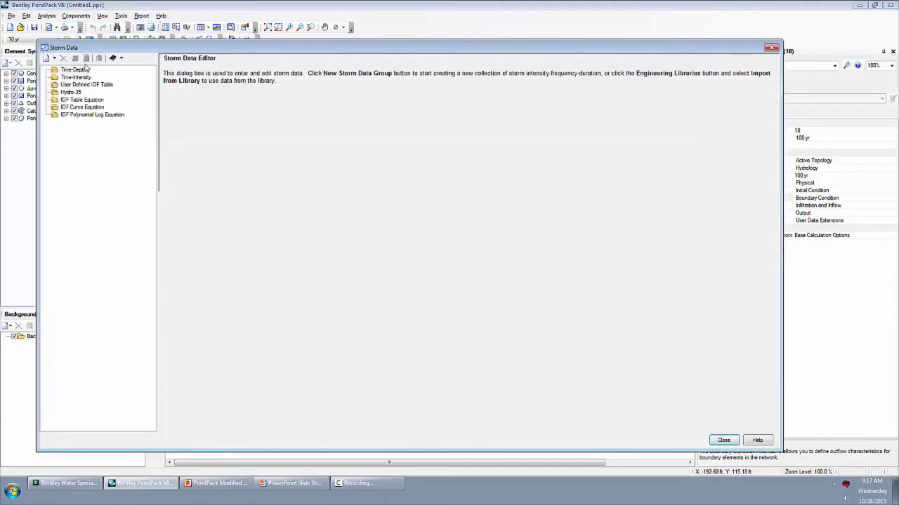
click(121, 59)
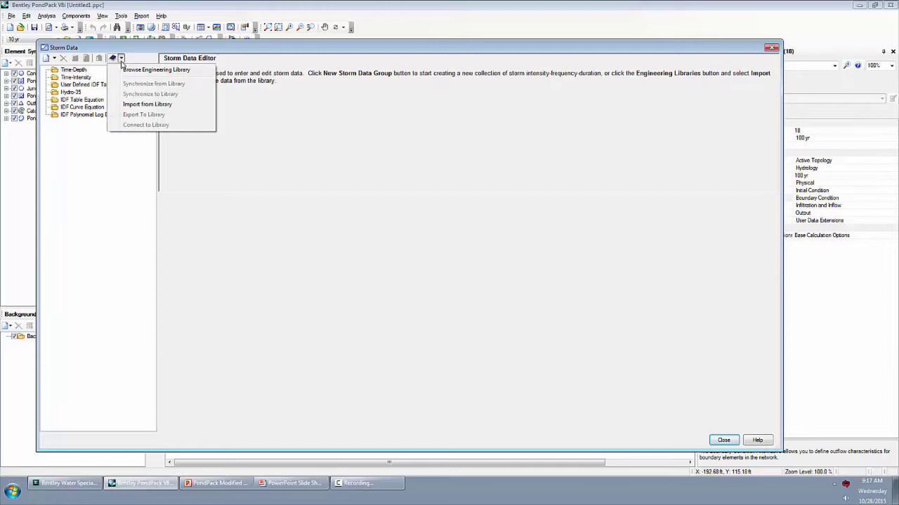
click(125, 58)
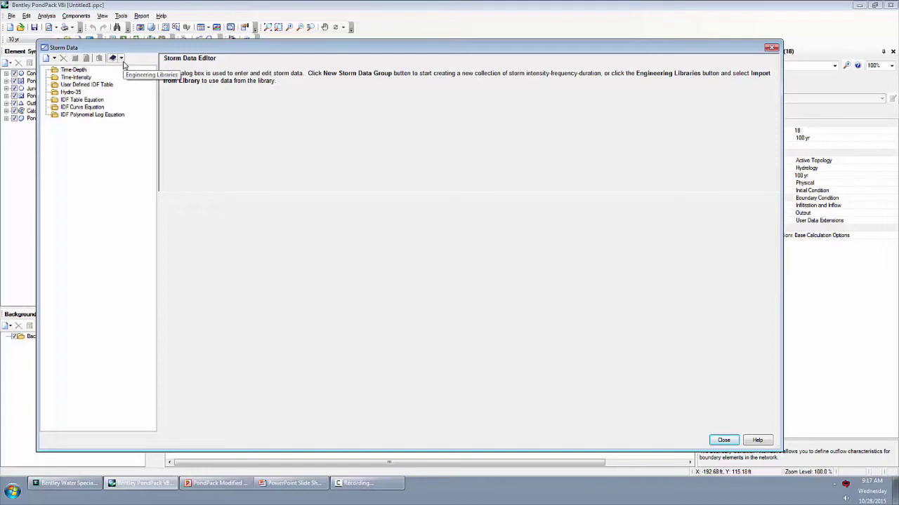
click(122, 59)
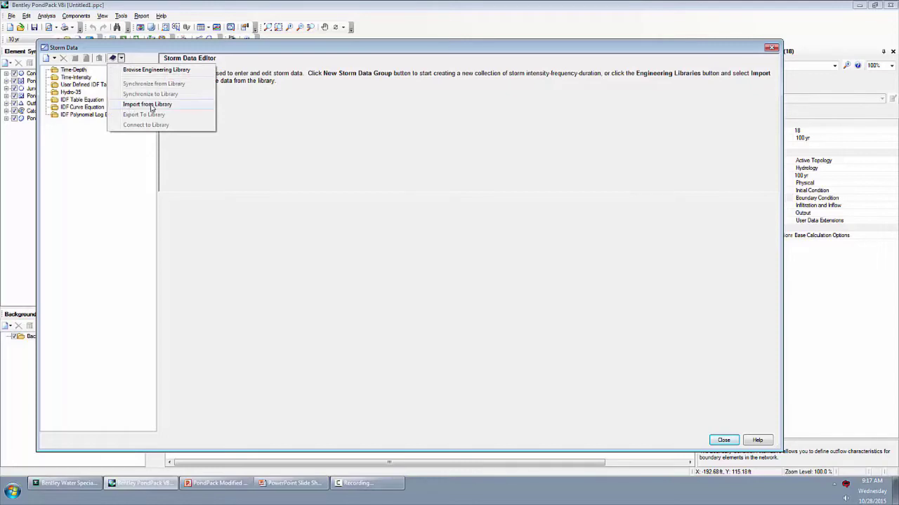
click(130, 104)
click(270, 165)
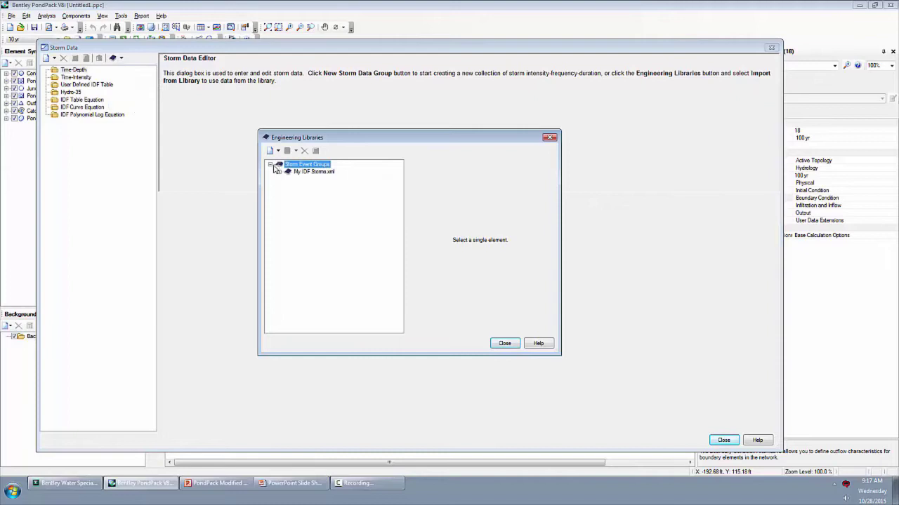
click(278, 172)
click(306, 181)
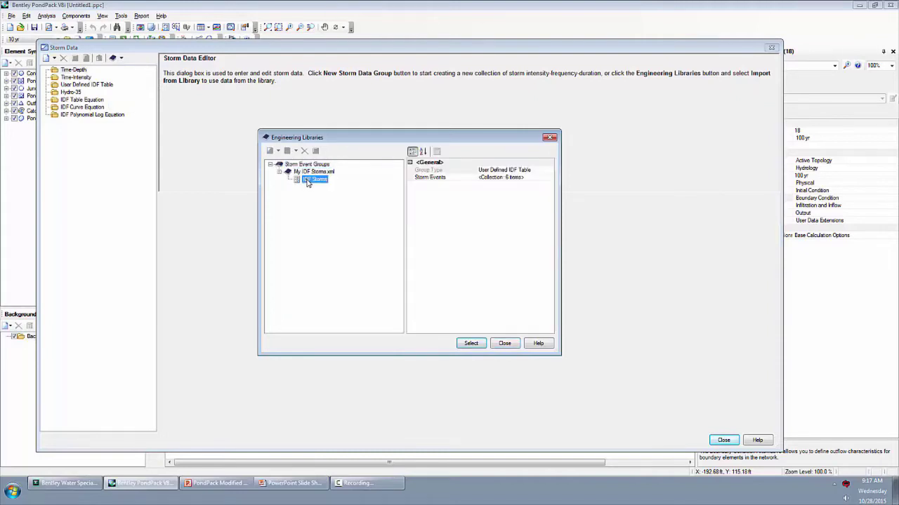
click(472, 344)
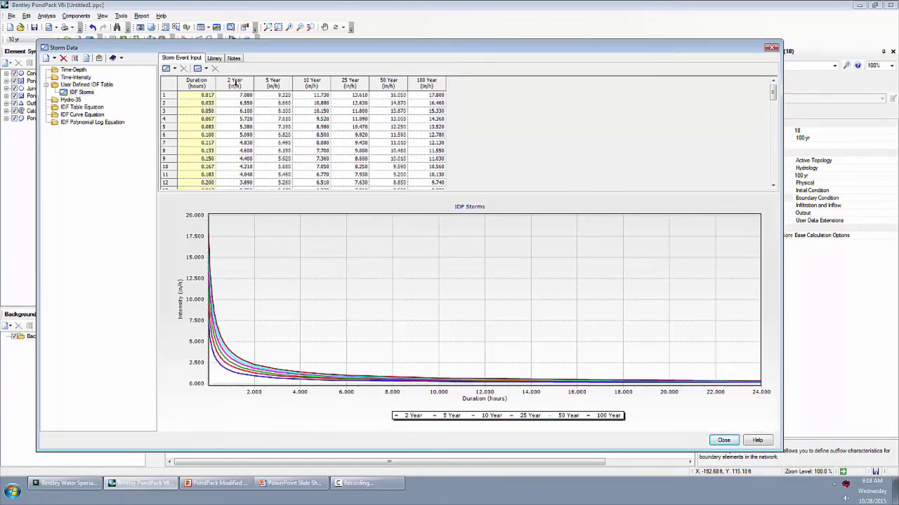
Delete the 2, 5 and 25 Year columns from the IDF Storms table
click(234, 84)
click(183, 68)
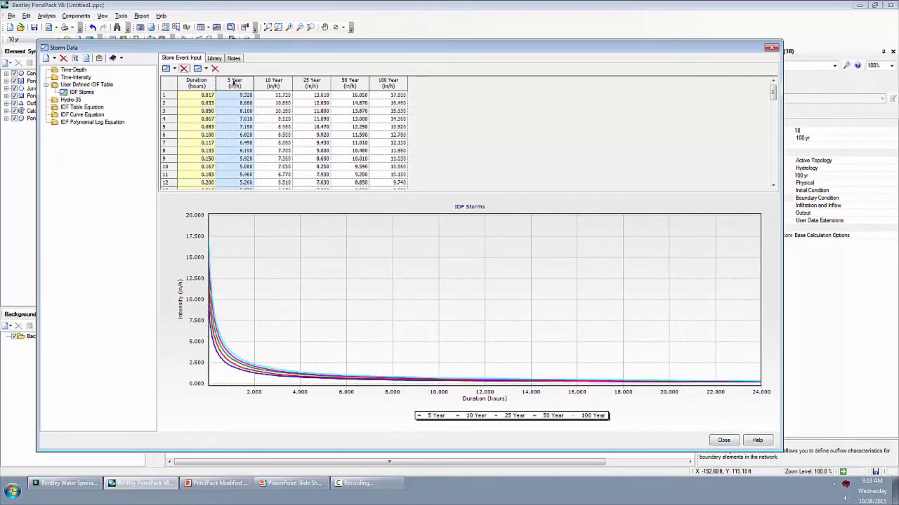
click(183, 68)
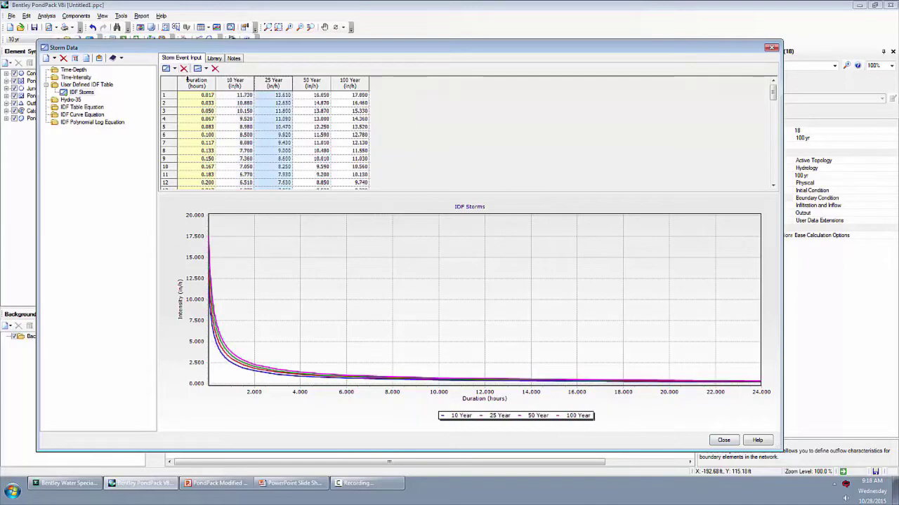
click(184, 68)
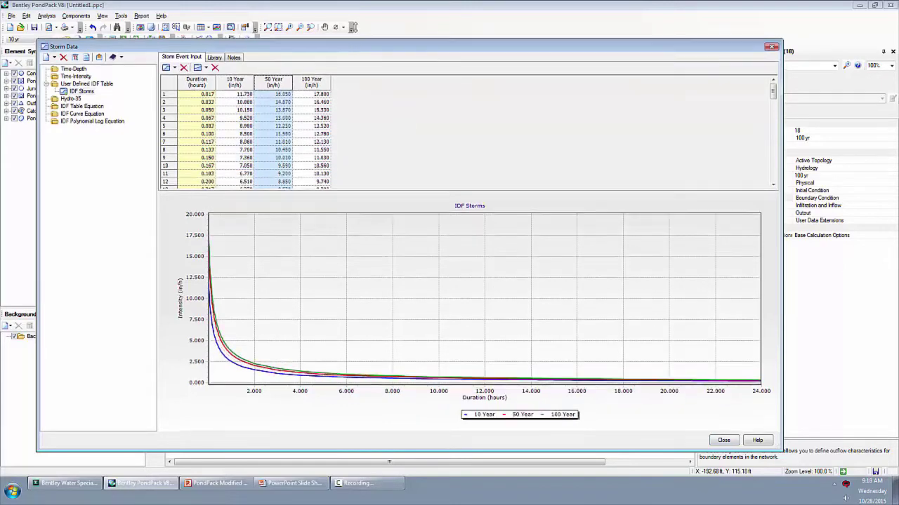
drag(320, 40, 321, 3)
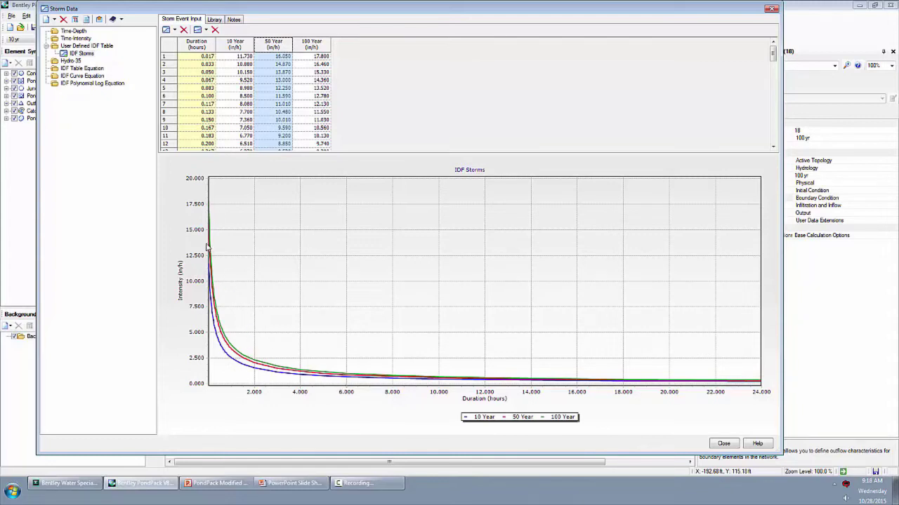
In Global Storm Data, pick IDF Storms 10 Year, 50 Year and 100 Year for the 10 yr, 50 yr and 100 yr rows
click(724, 444)
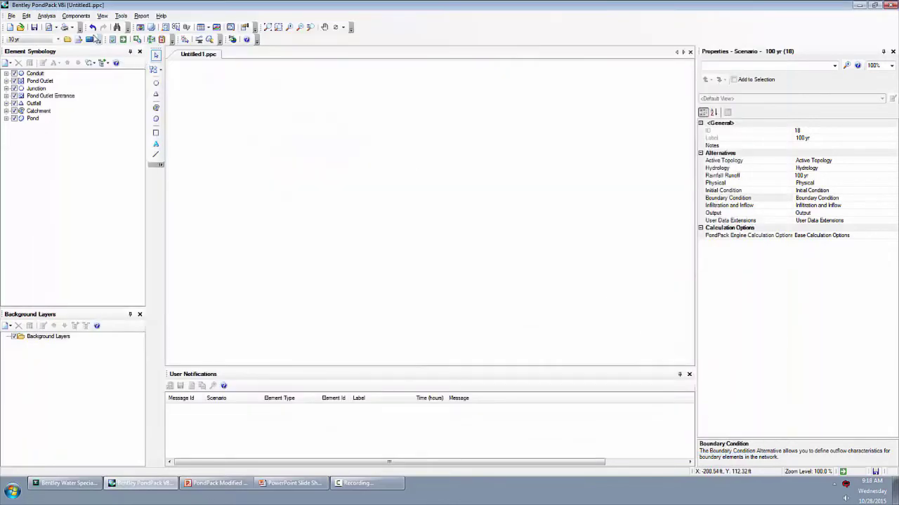
click(73, 17)
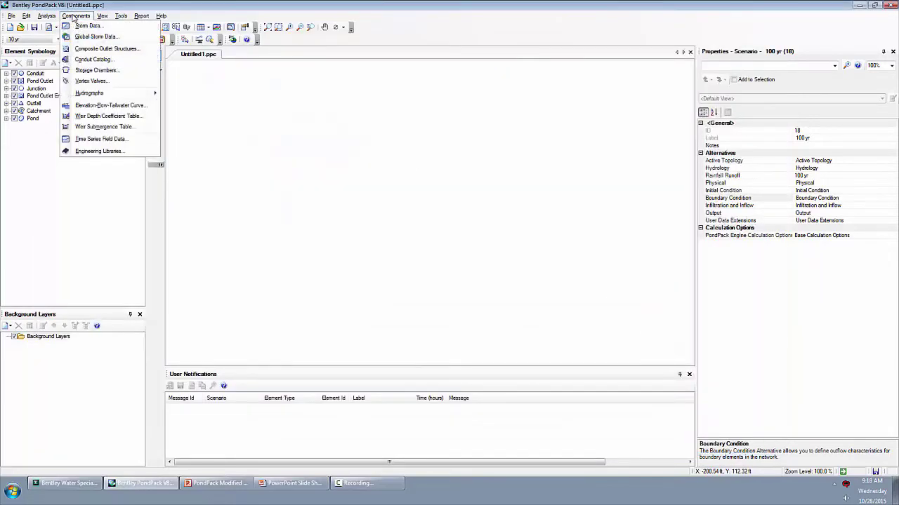
click(83, 38)
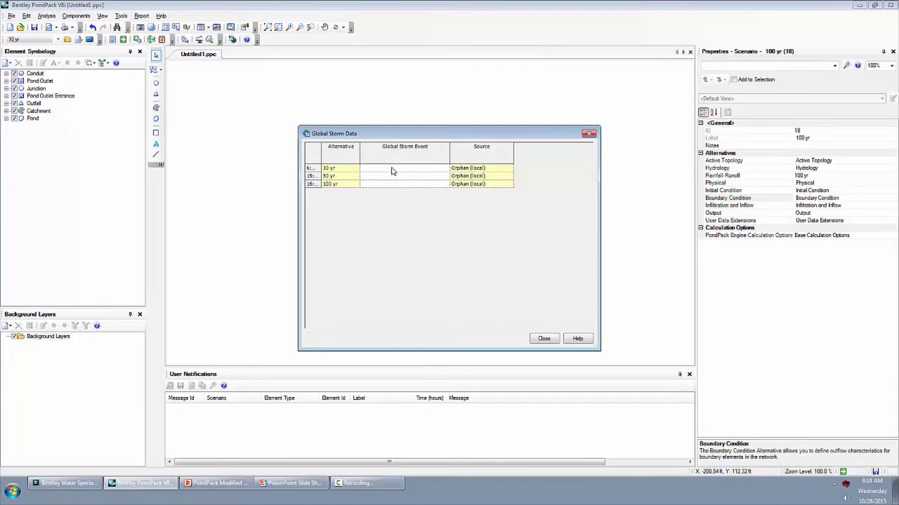
click(425, 169)
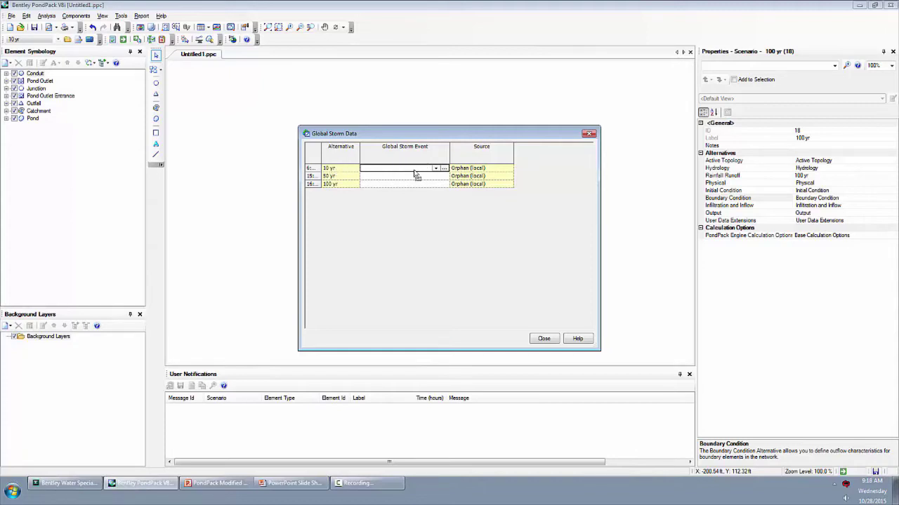
click(436, 170)
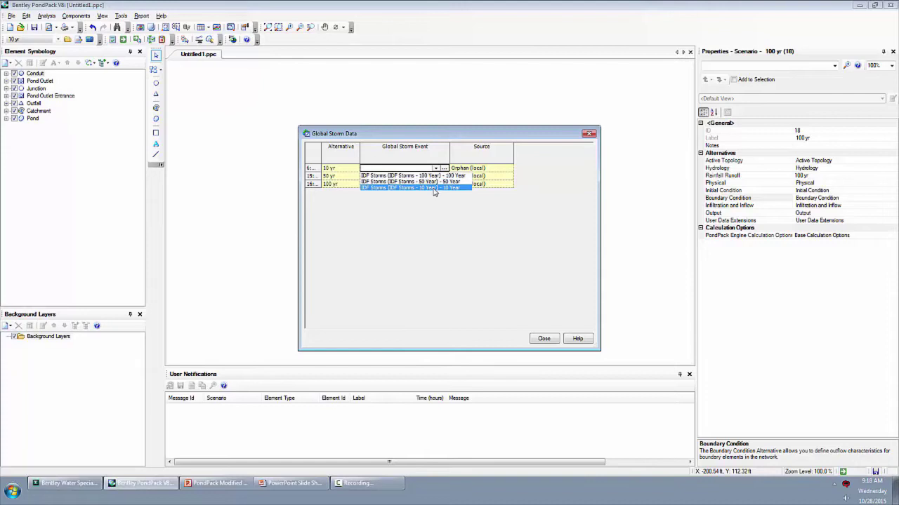
click(434, 188)
click(433, 176)
click(436, 176)
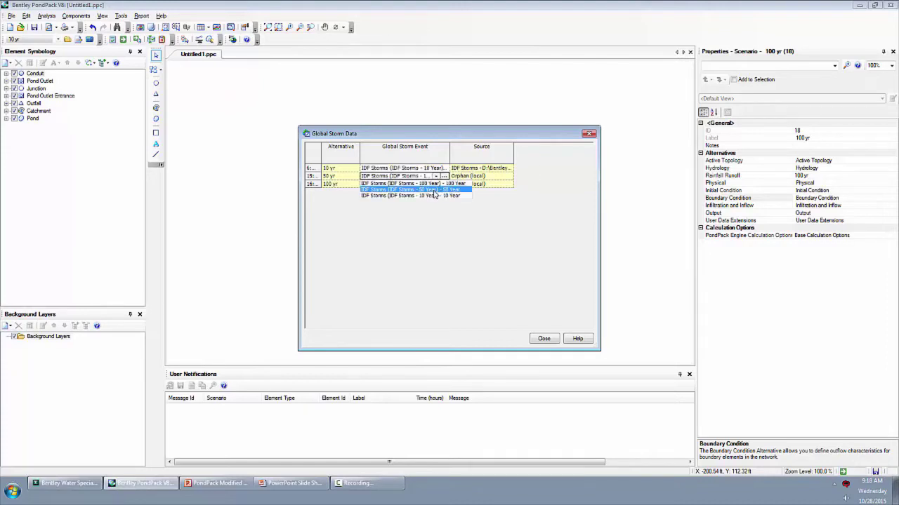
click(433, 189)
click(434, 184)
click(436, 183)
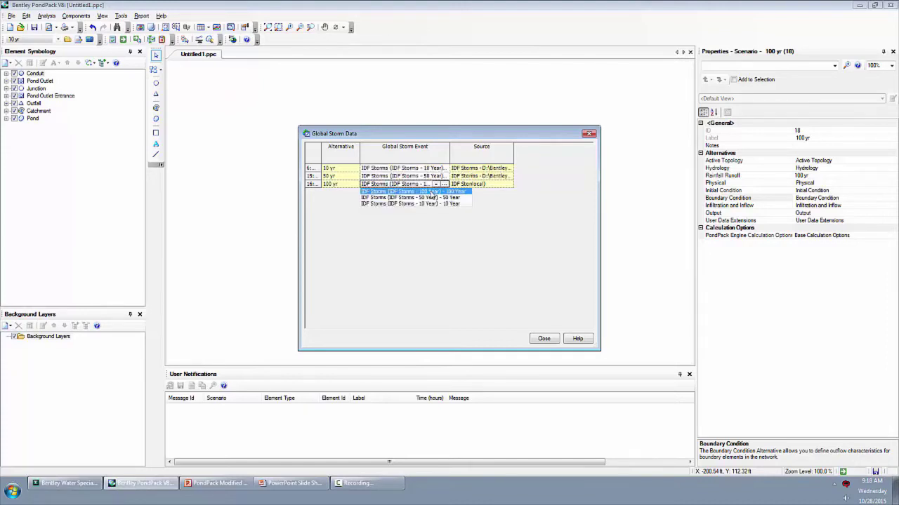
click(432, 192)
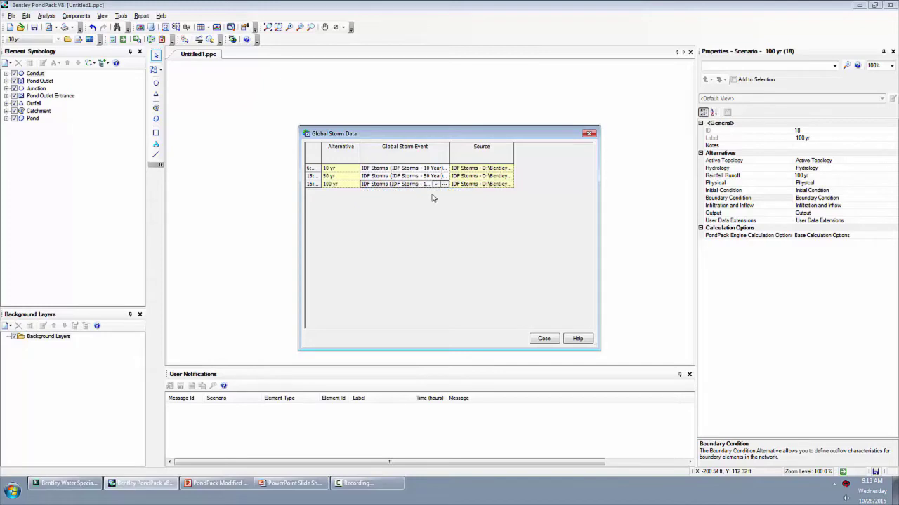
click(544, 339)
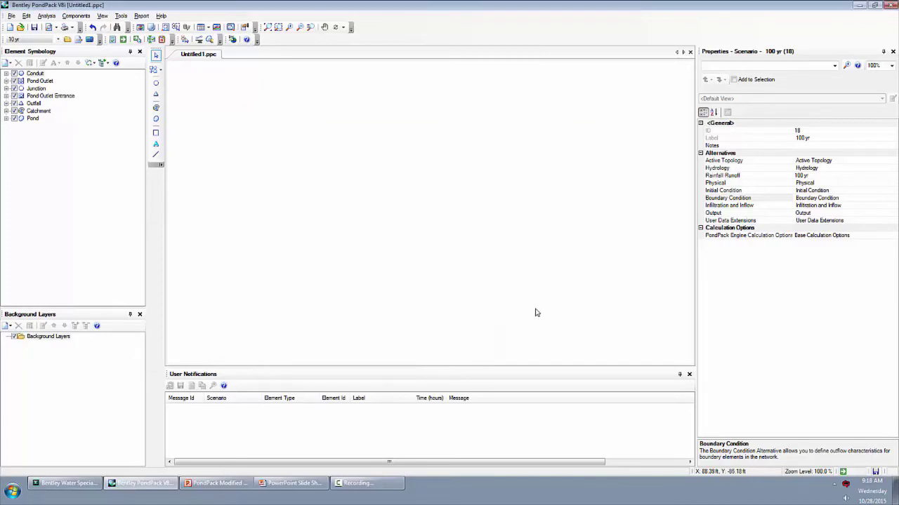
click(78, 39)
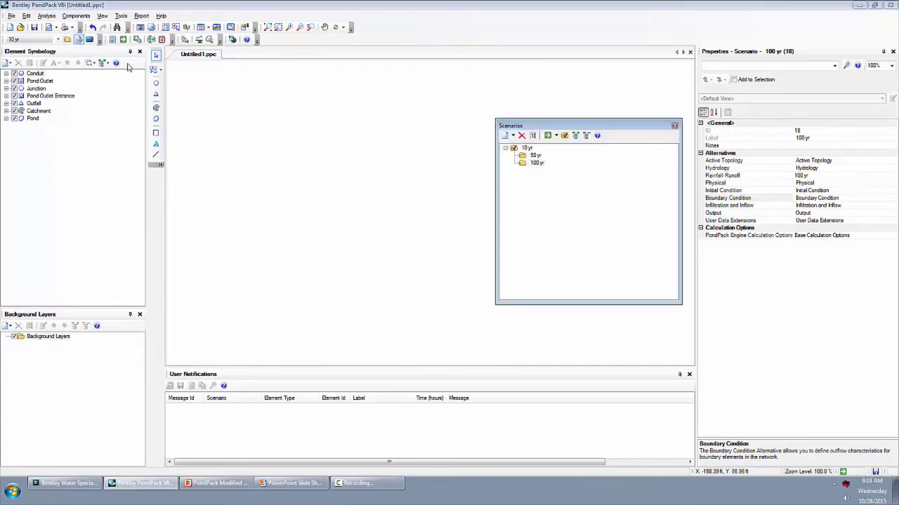
click(535, 156)
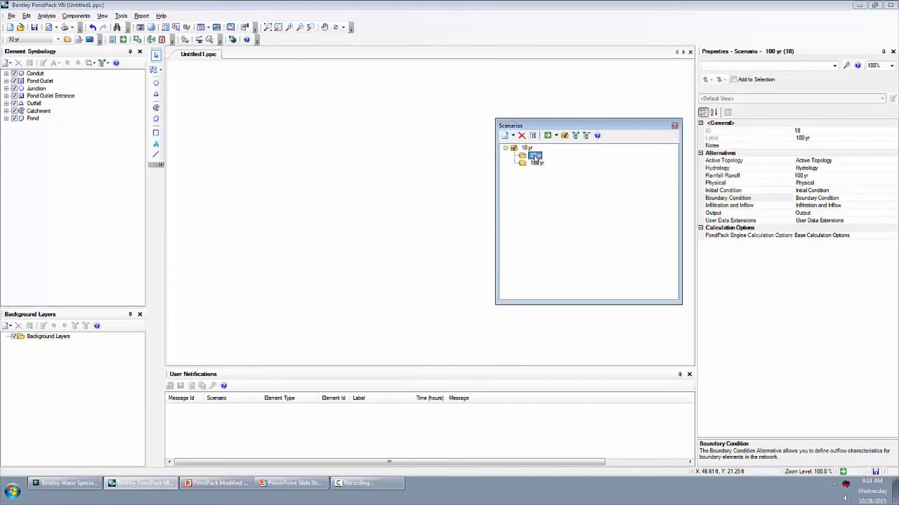
click(819, 175)
click(894, 178)
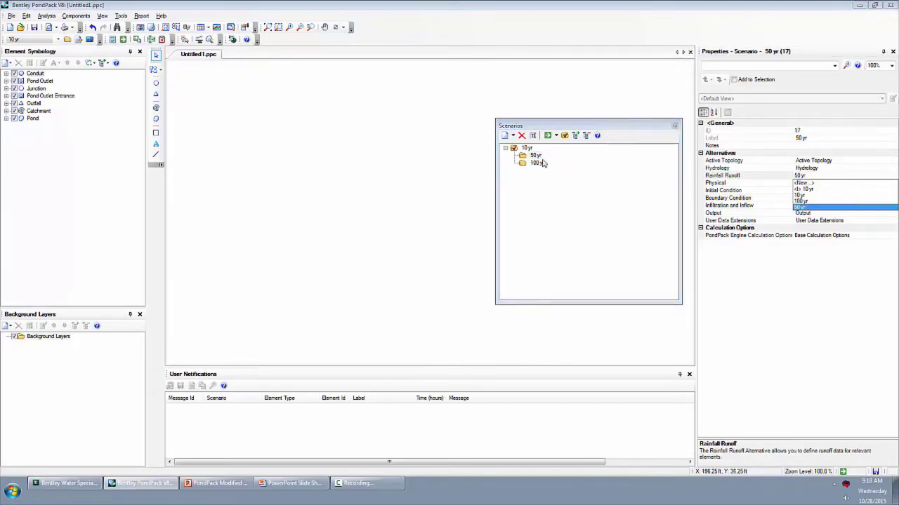
click(78, 39)
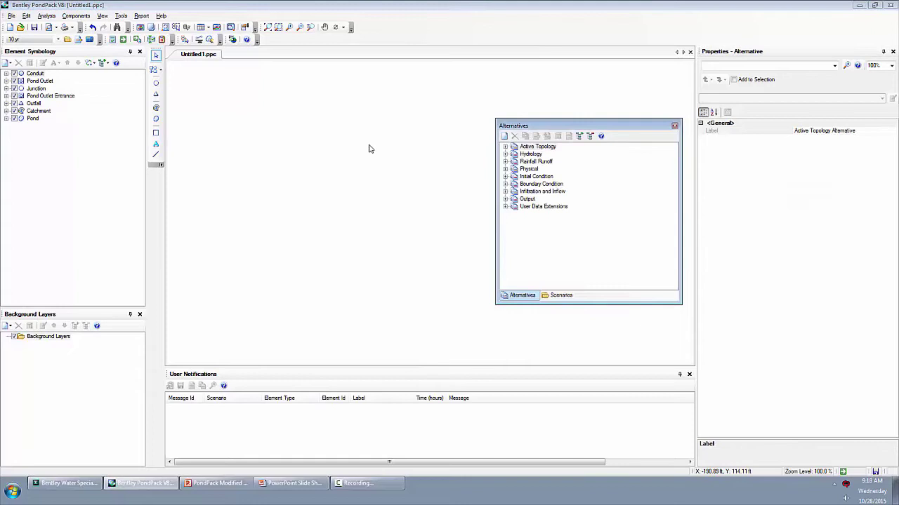
click(504, 162)
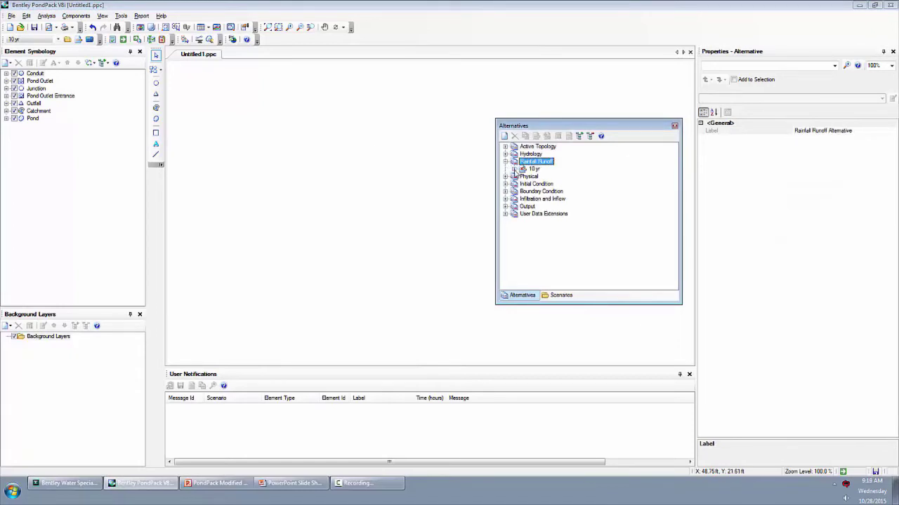
click(533, 169)
double_click(542, 176)
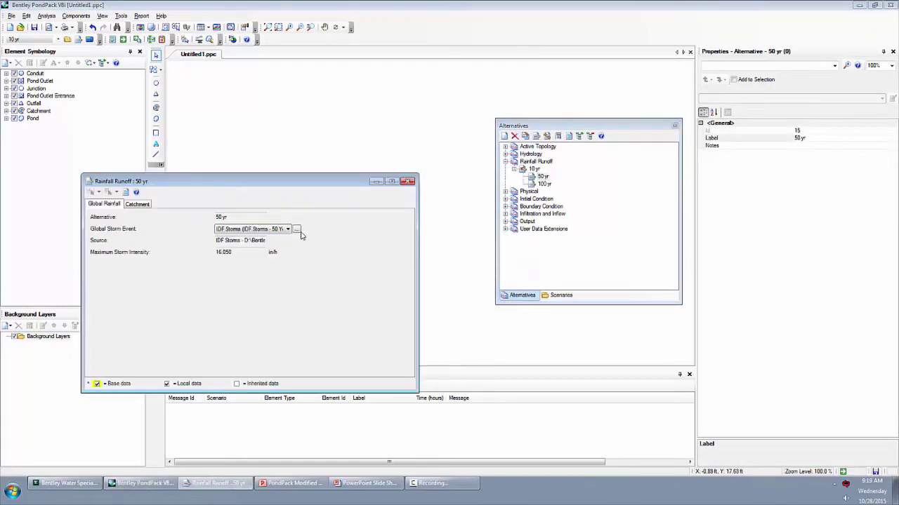
click(407, 181)
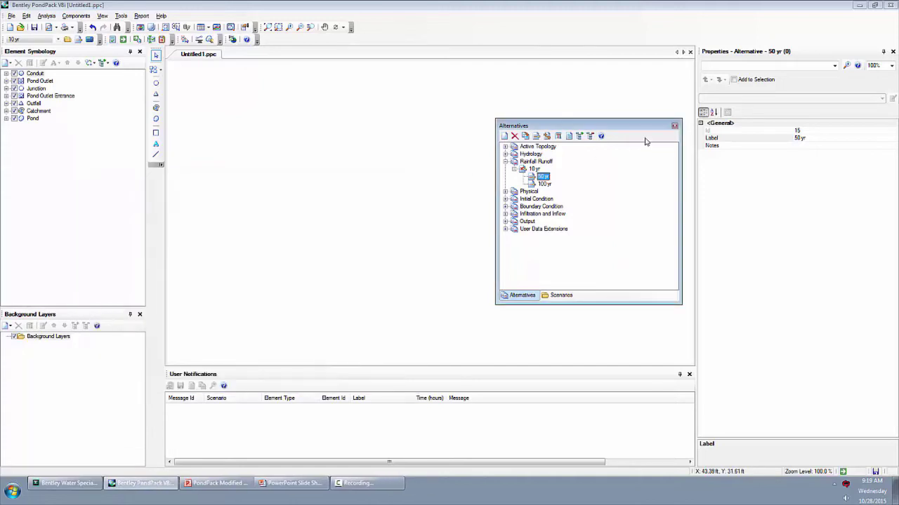
In the Base Calculation Options, set the total simulation time to 4 hours
click(675, 127)
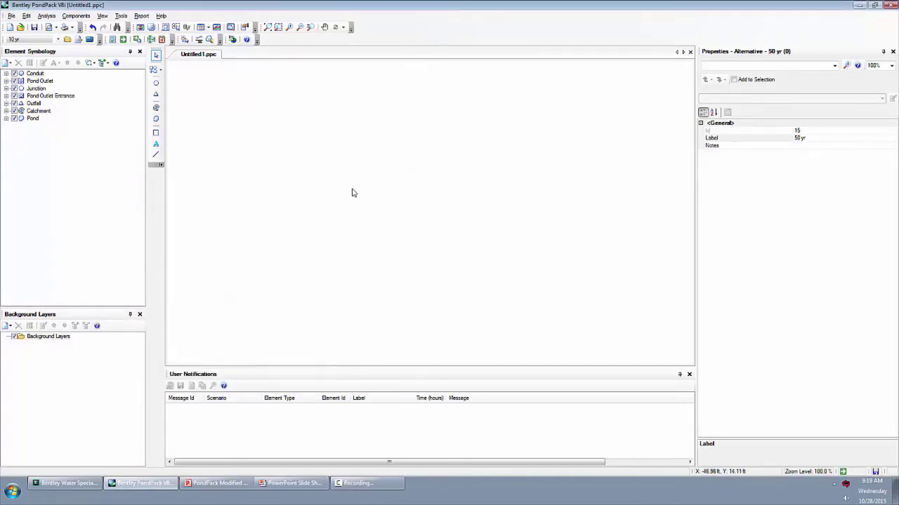
click(88, 40)
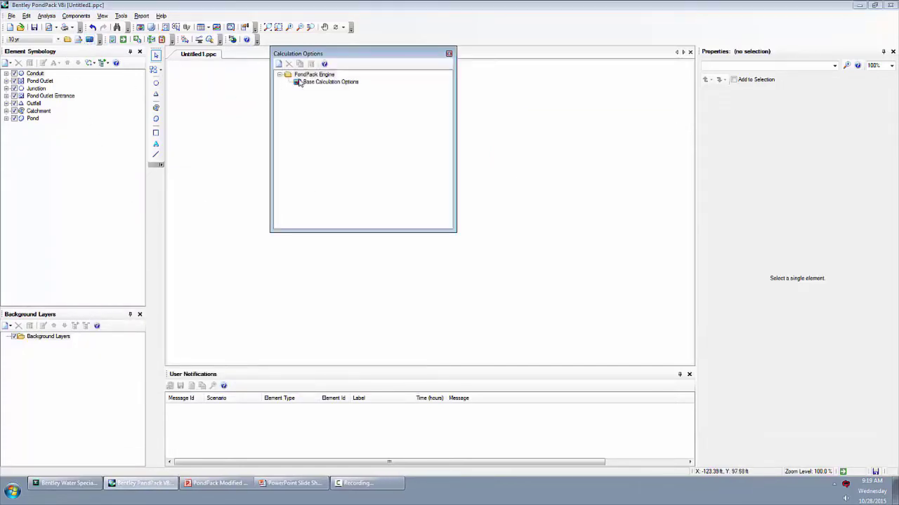
click(47, 17)
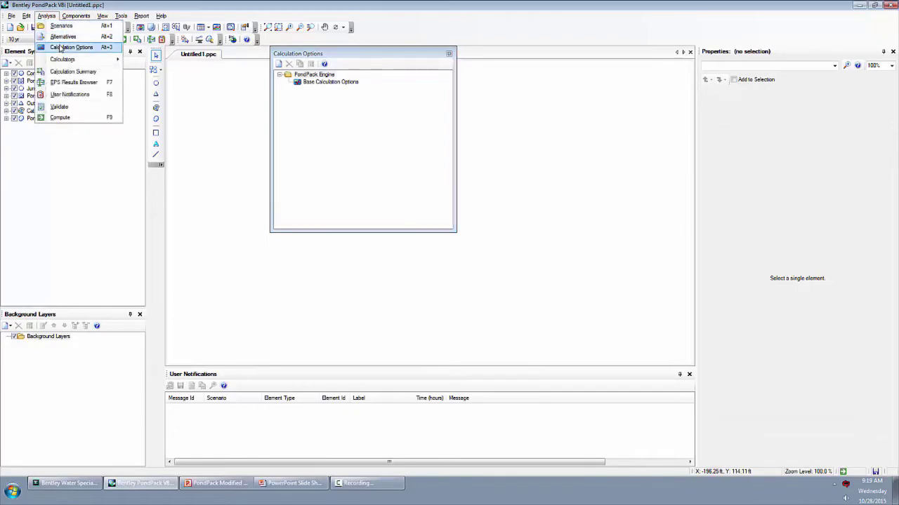
click(61, 44)
click(321, 82)
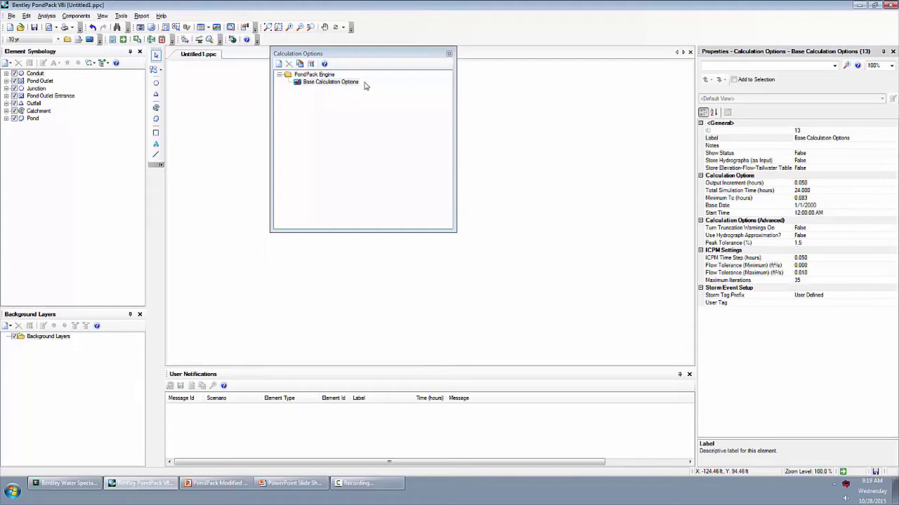
click(769, 191)
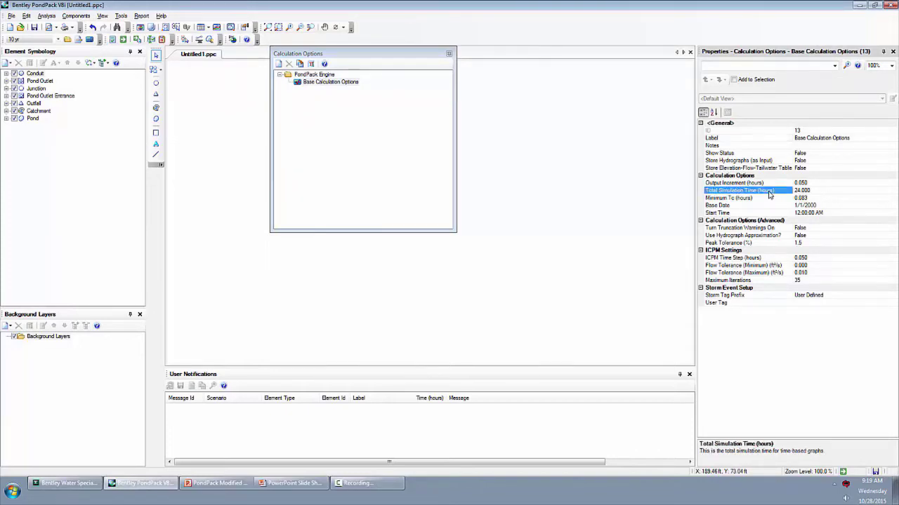
text(4)
key(Return)
Switch the time unit to minutes and set the output increment to 1 minute
click(767, 184)
right_click(767, 186)
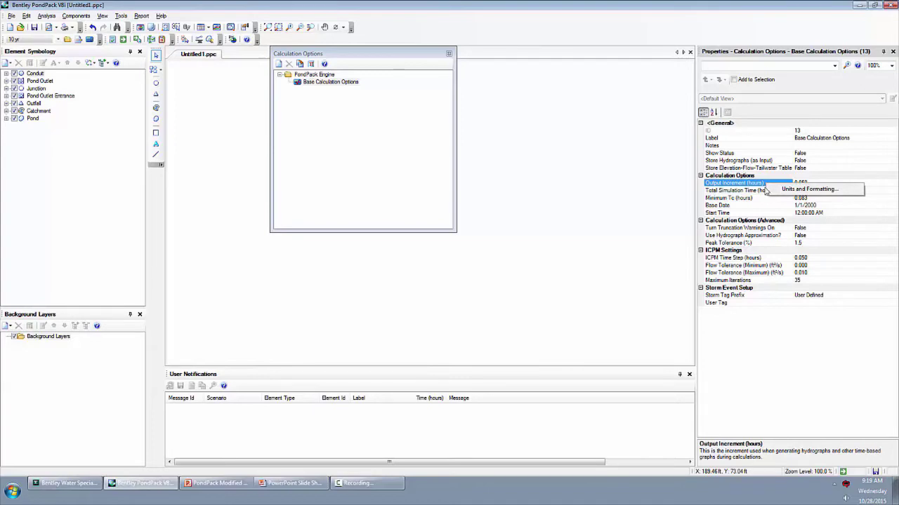
click(792, 190)
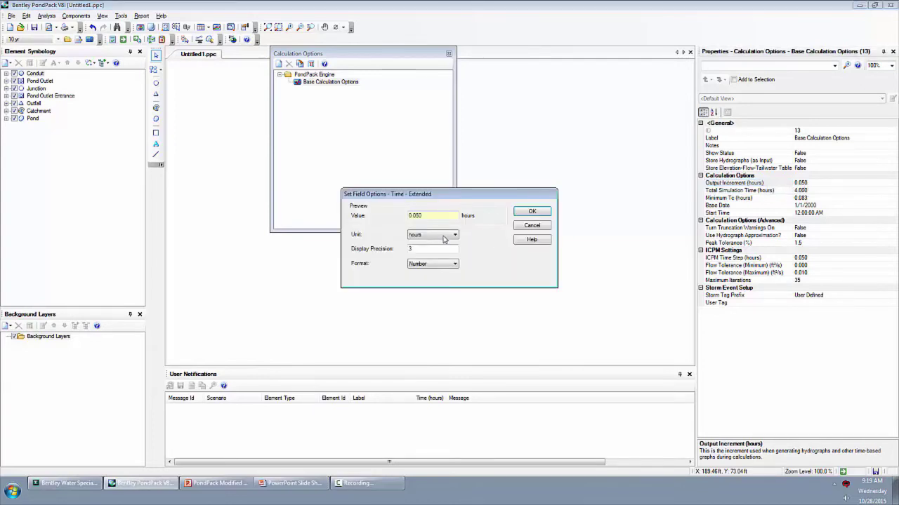
click(443, 239)
click(440, 258)
click(531, 211)
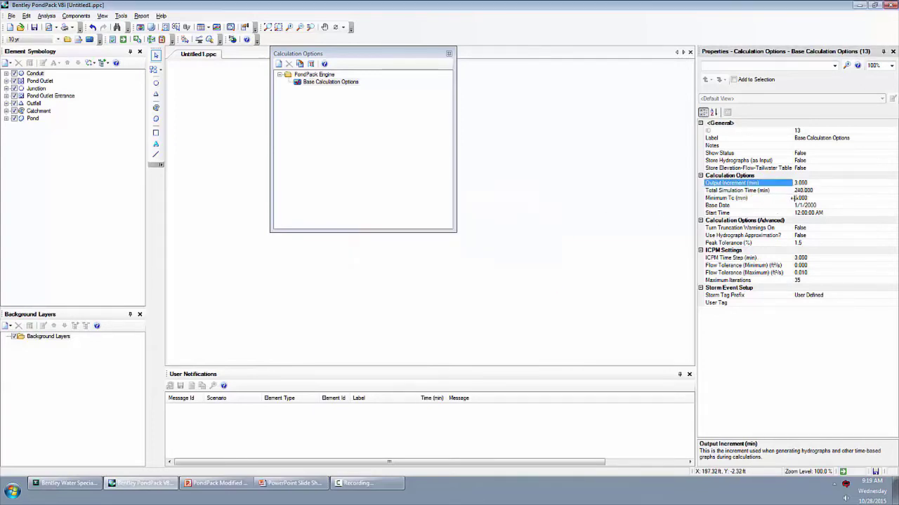
text(1)
click(770, 191)
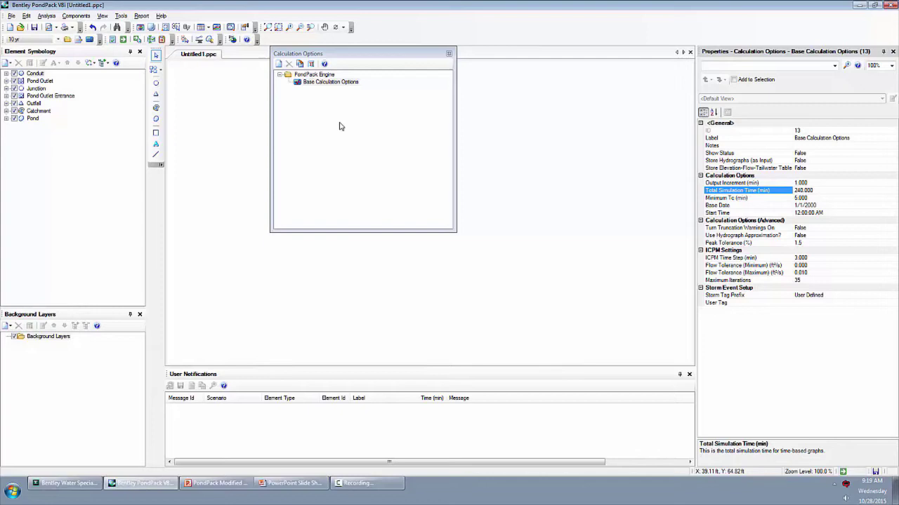
Close the calculation options and draw pentagon catchment CM-1 from a centre and a vertex point
click(449, 54)
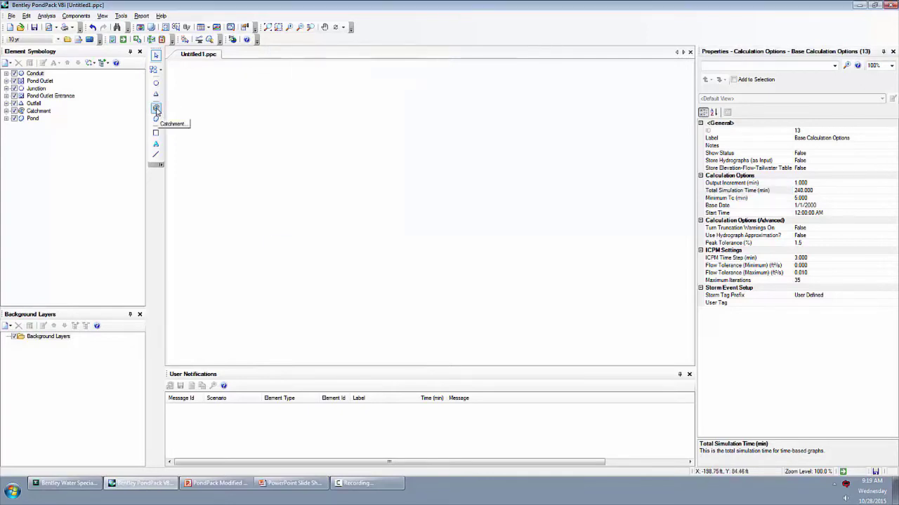
click(156, 111)
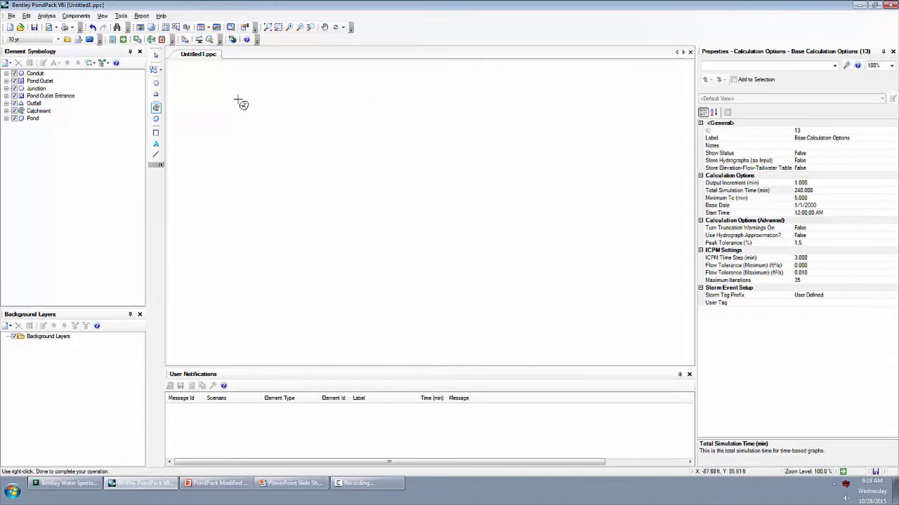
click(357, 153)
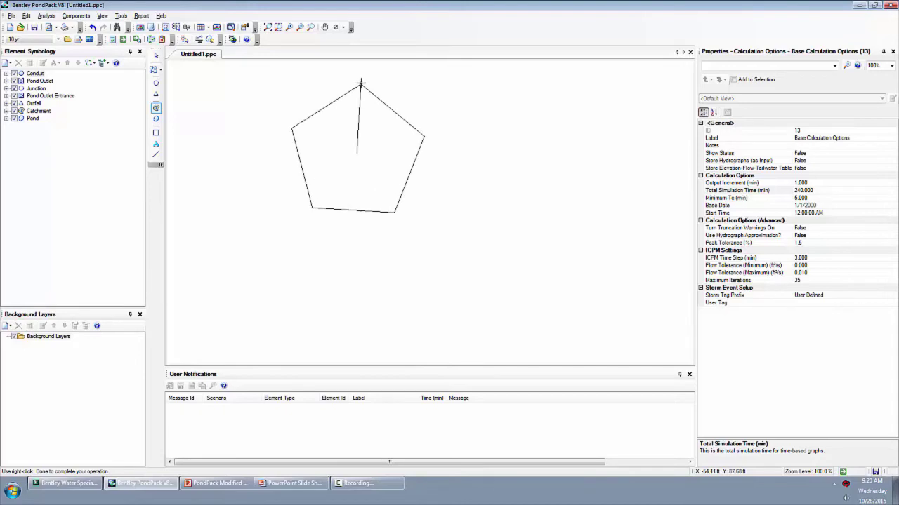
click(356, 85)
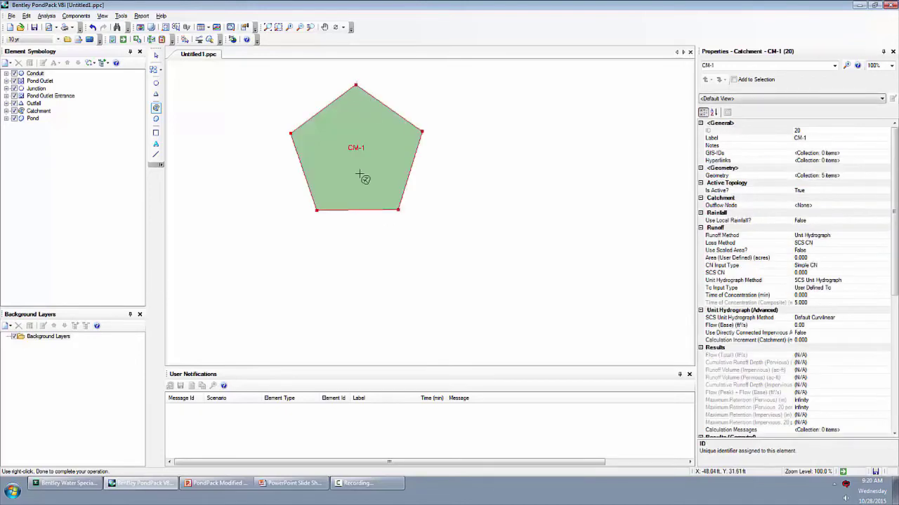
key(Escape)
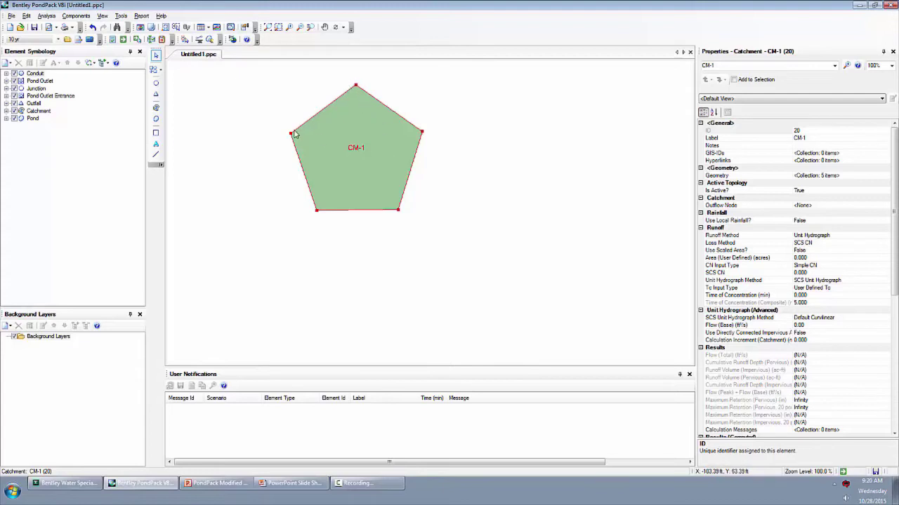
Undo an accidental vertex nudge and move CM-1 up and to the right
drag(290, 133, 279, 117)
key(ctrl+z)
drag(357, 143, 431, 124)
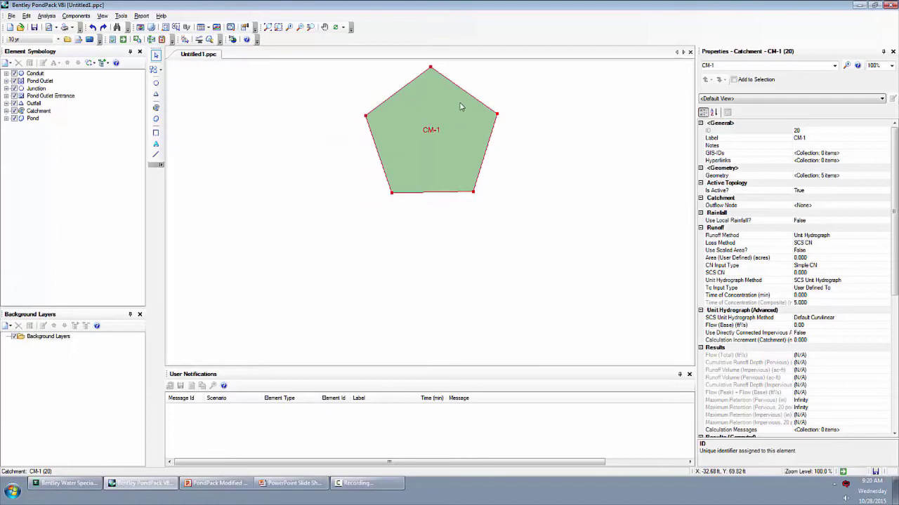
Set CM-1's runoff method to Rational Hydrograph and check its Modified Rational method
click(827, 238)
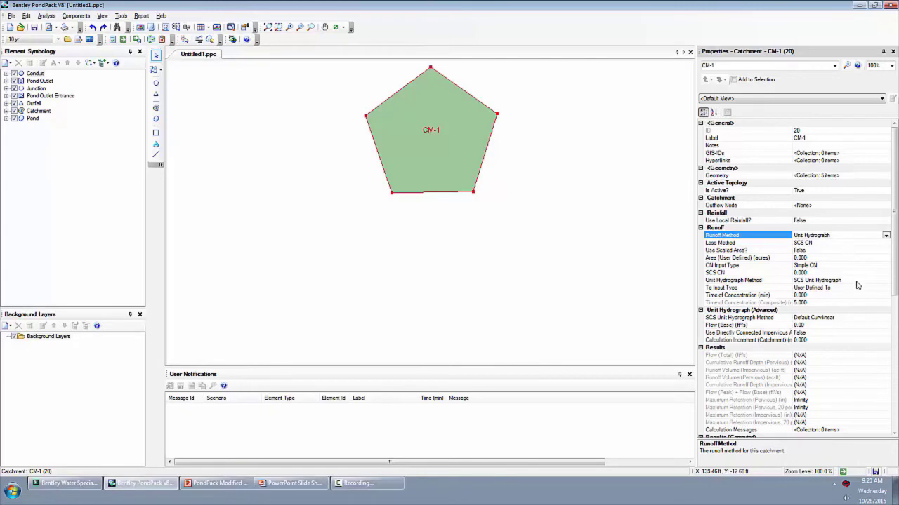
click(886, 236)
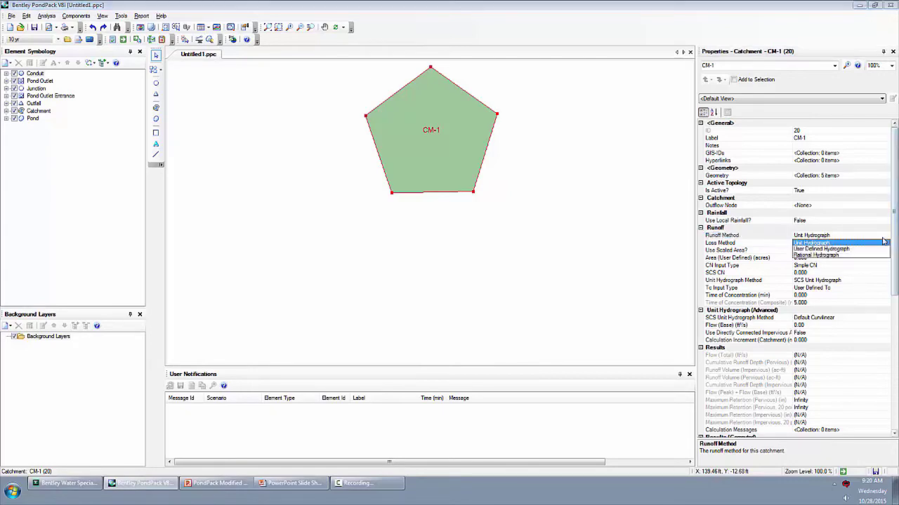
click(838, 259)
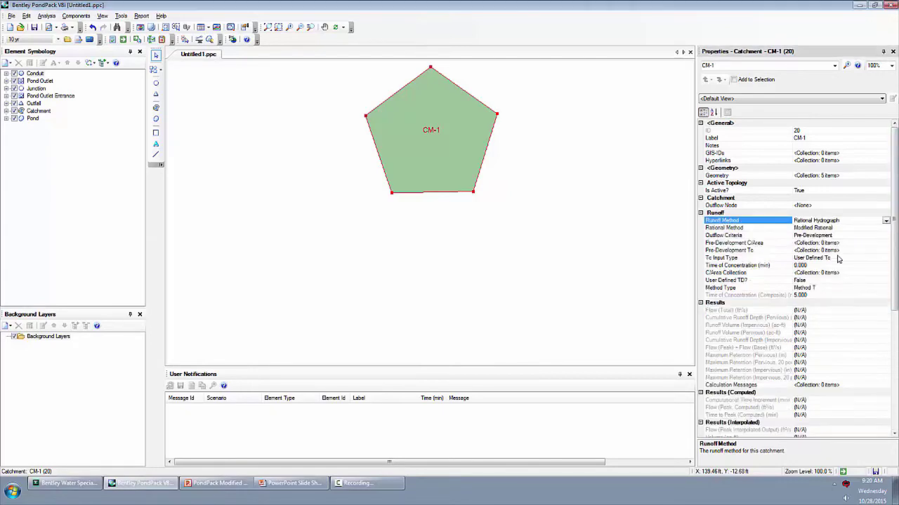
click(767, 231)
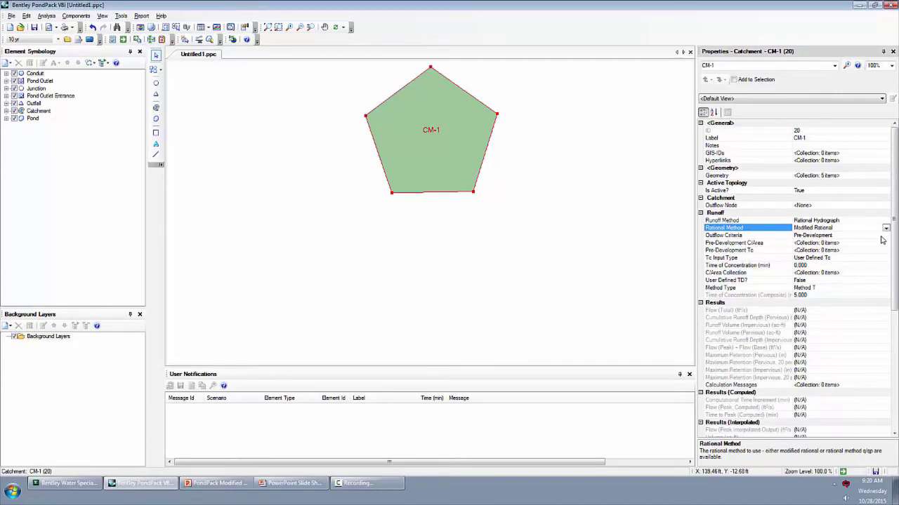
Keep the outflow criteria at Pre-Development and select the Pre-Development C/Area setting
click(880, 236)
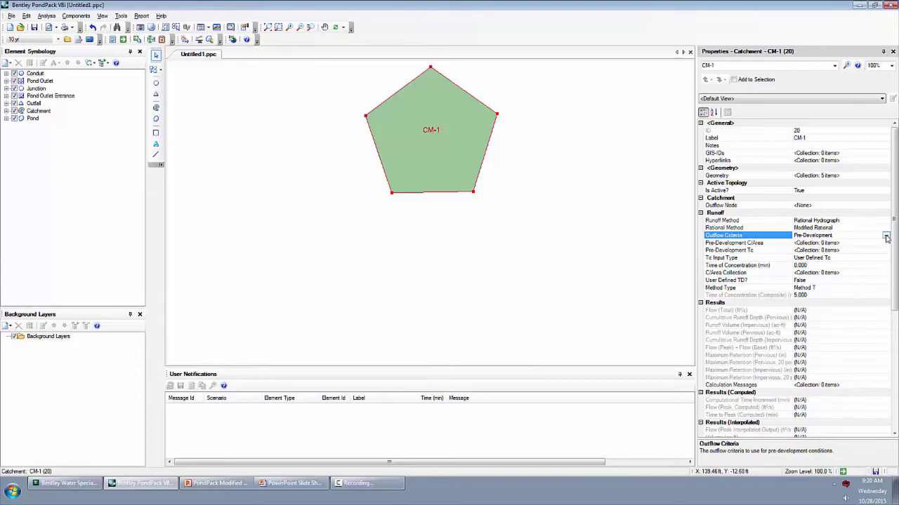
click(886, 237)
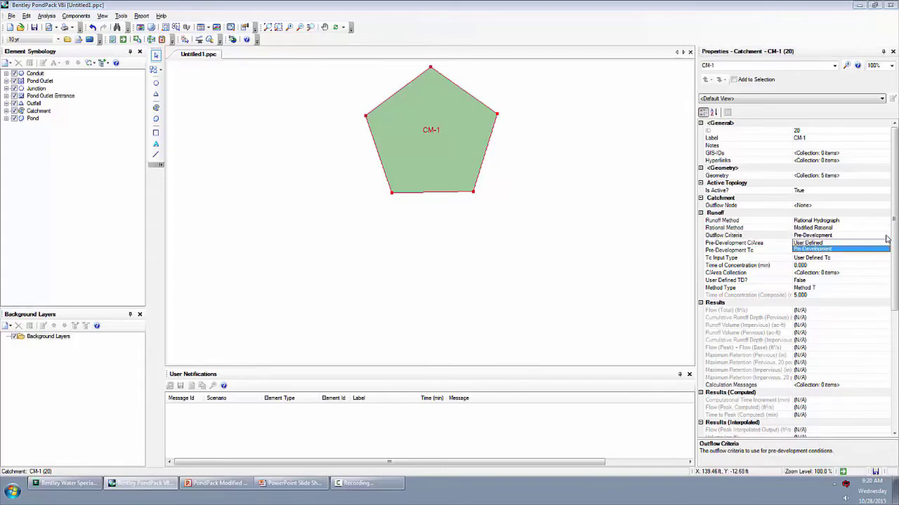
click(885, 236)
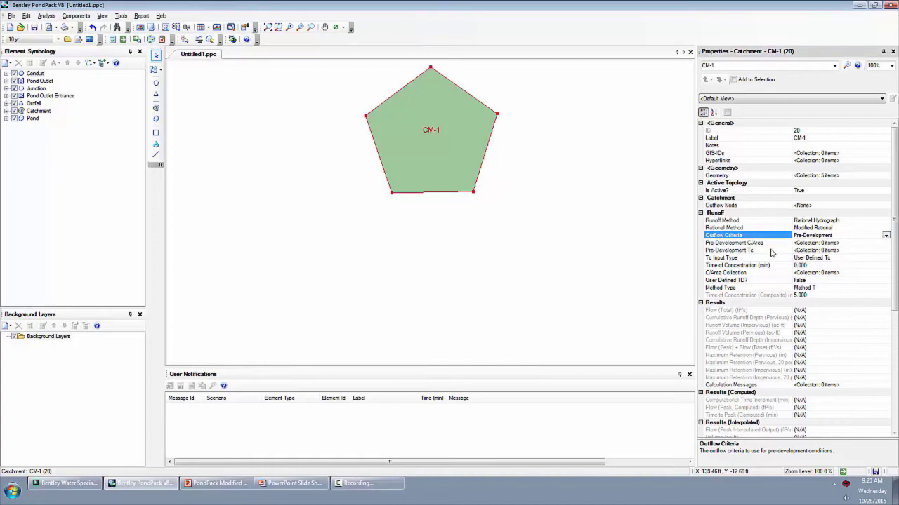
click(768, 243)
click(769, 251)
click(785, 237)
click(832, 244)
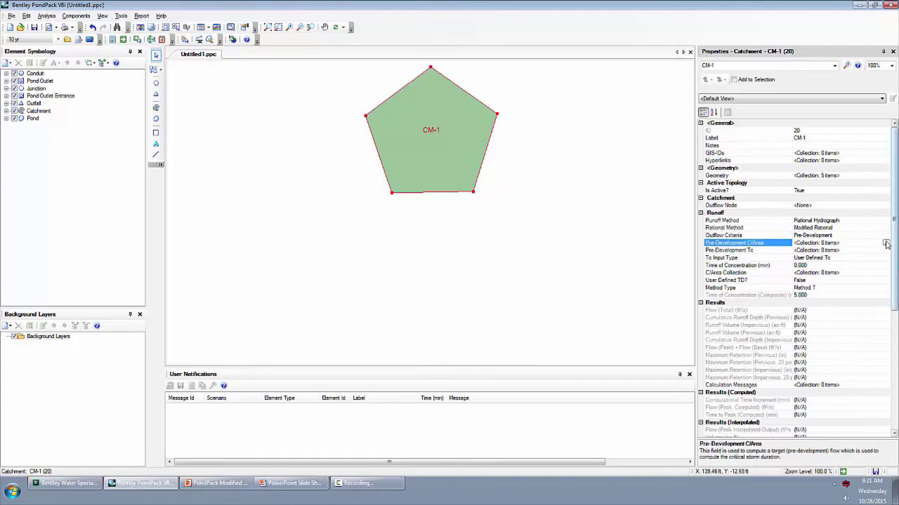
Add a Pre-Development C/Area row: Existing Land, C coefficient 0.300, area 2 acres
click(886, 243)
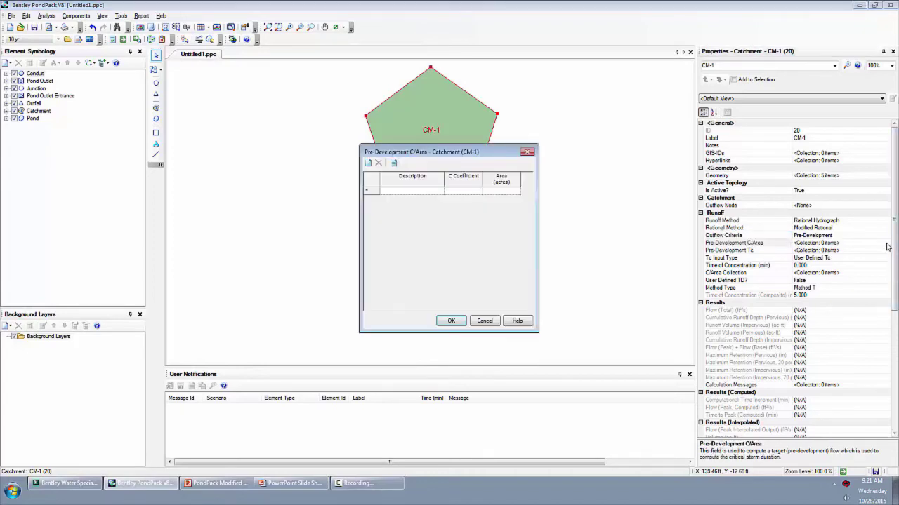
click(420, 194)
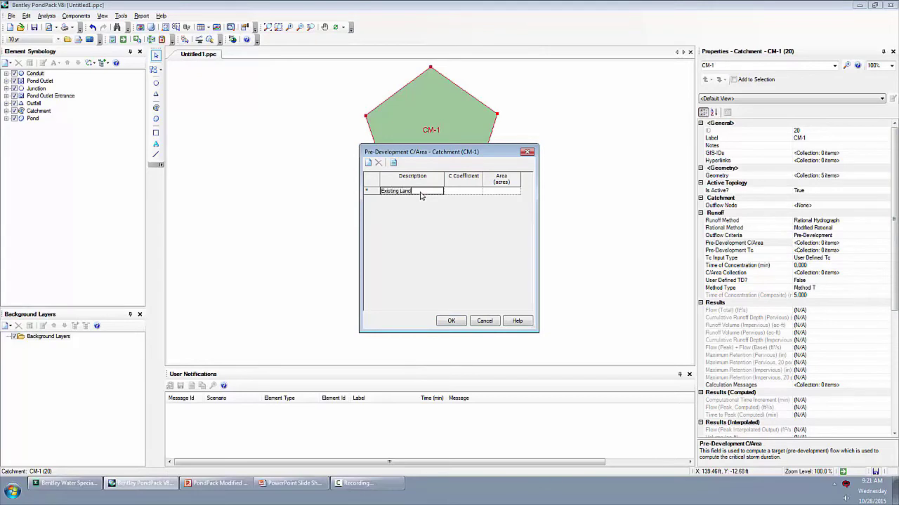
key(Tab)
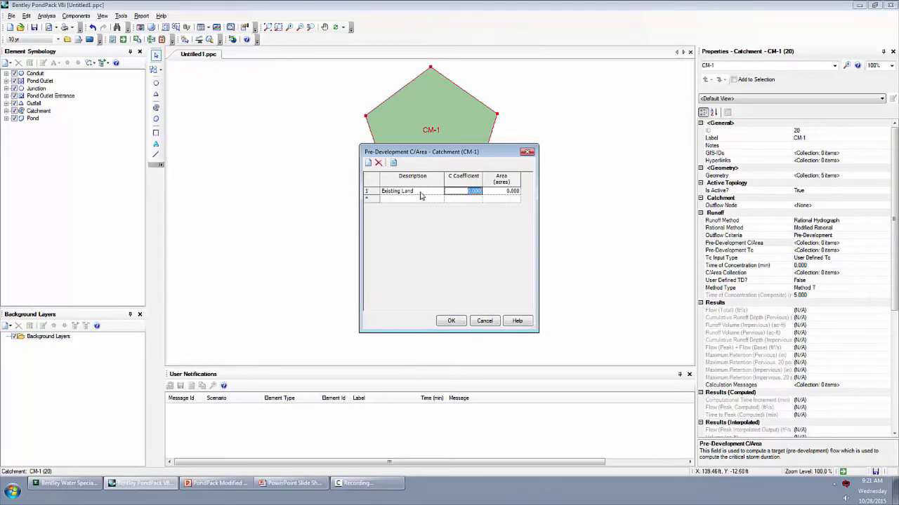
key(BackSpace)
text(.3)
key(Tab)
text(2)
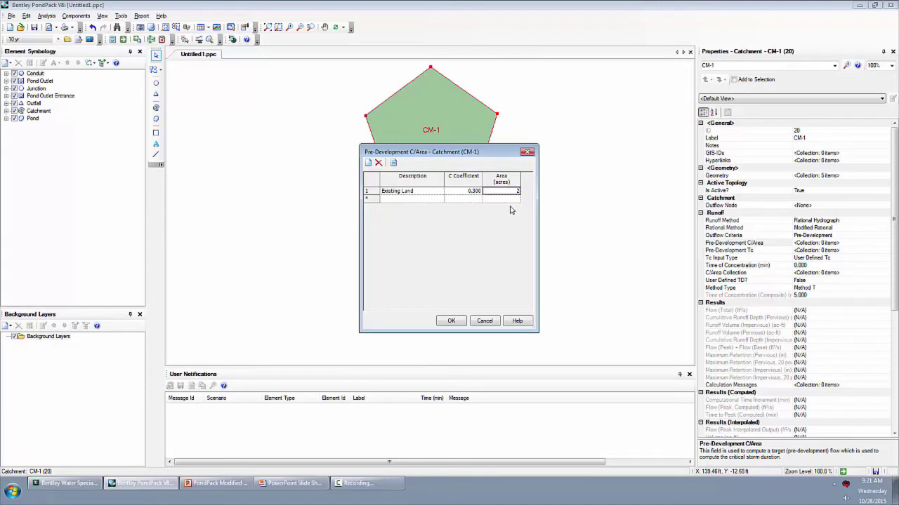
click(471, 193)
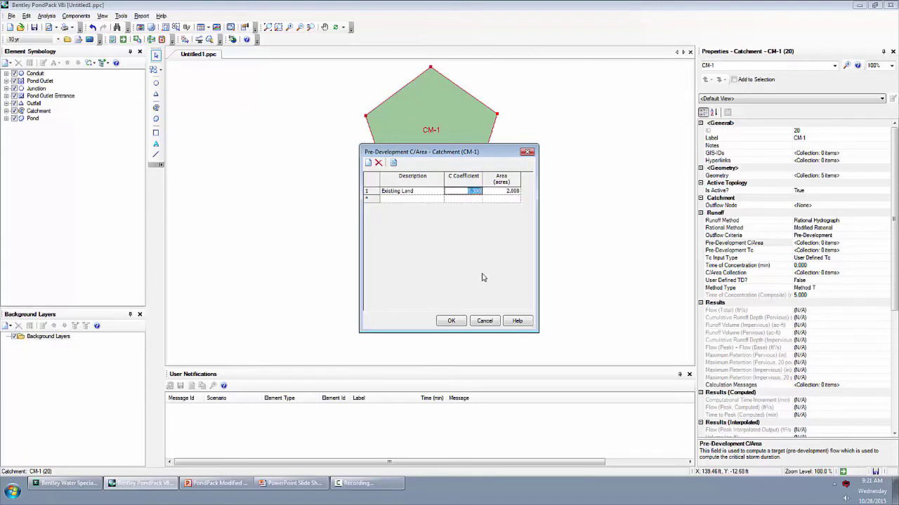
click(452, 321)
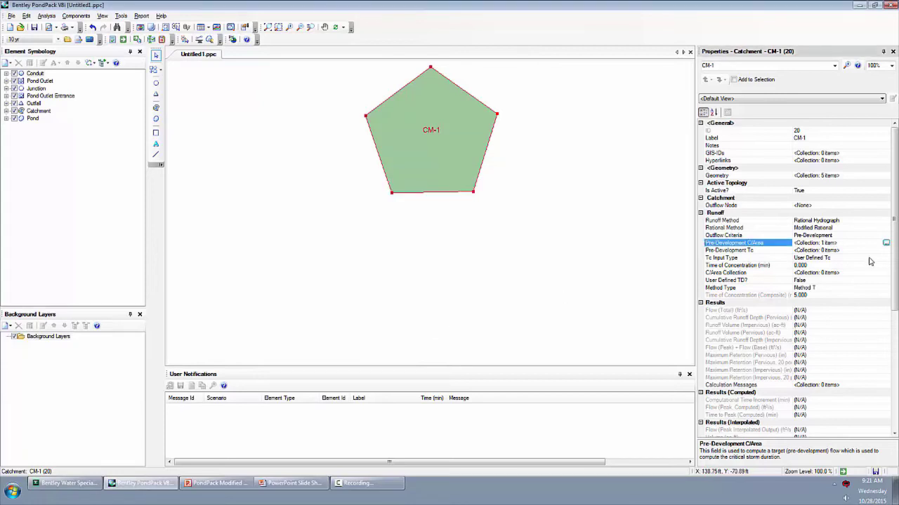
Add a User Defined Tc entry of 14 minutes to CM-1's Pre-Development Tc list
click(863, 250)
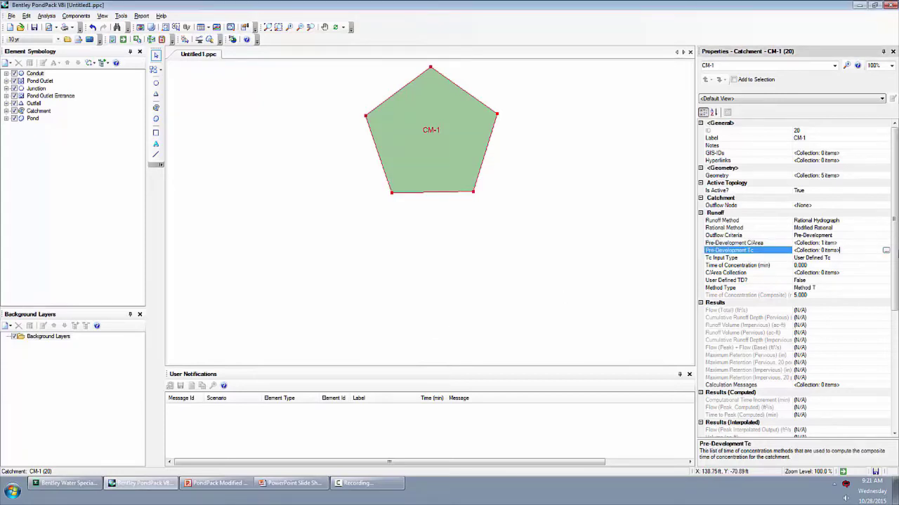
click(886, 250)
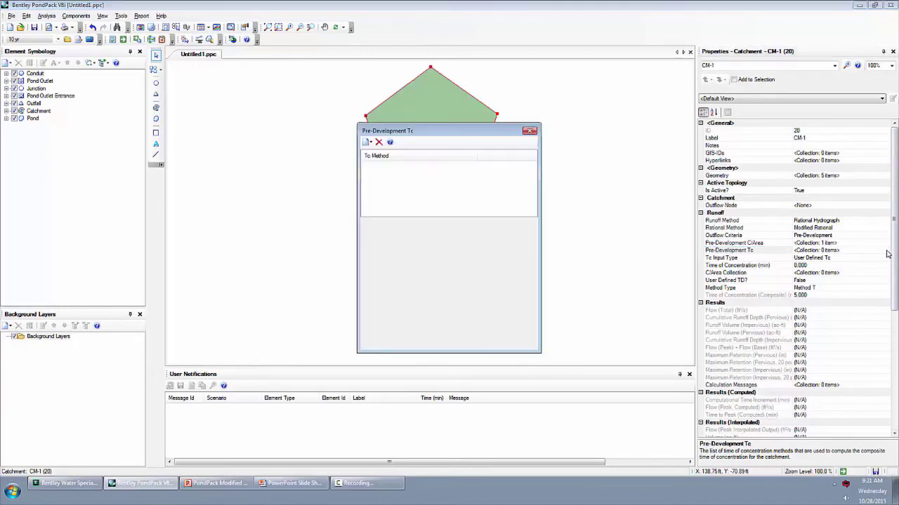
click(368, 143)
click(369, 145)
click(369, 144)
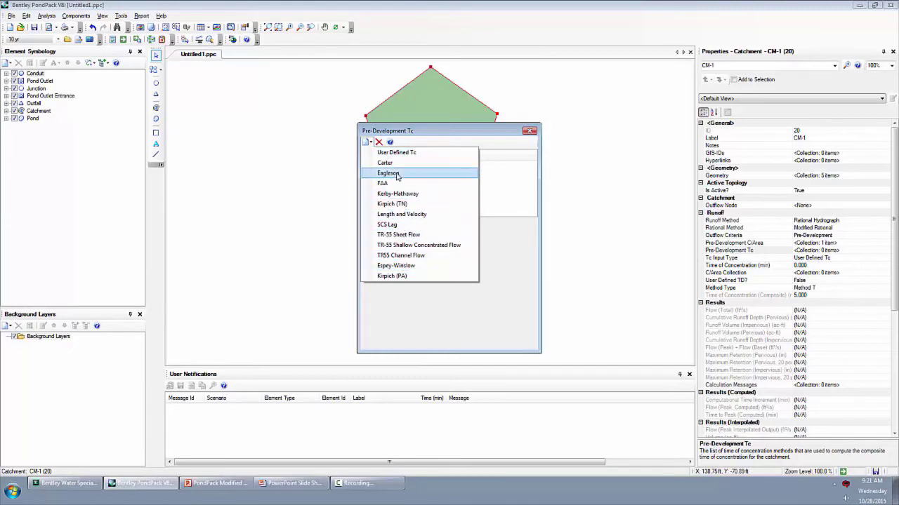
click(397, 155)
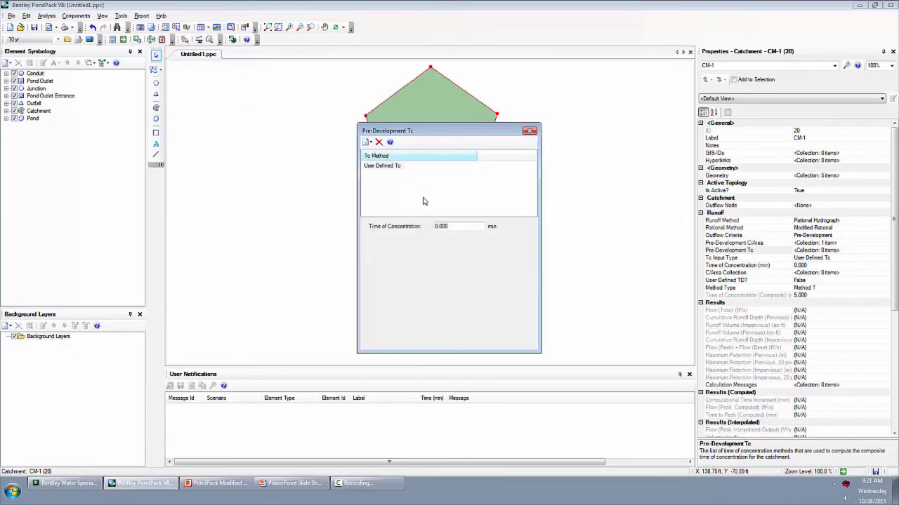
click(457, 226)
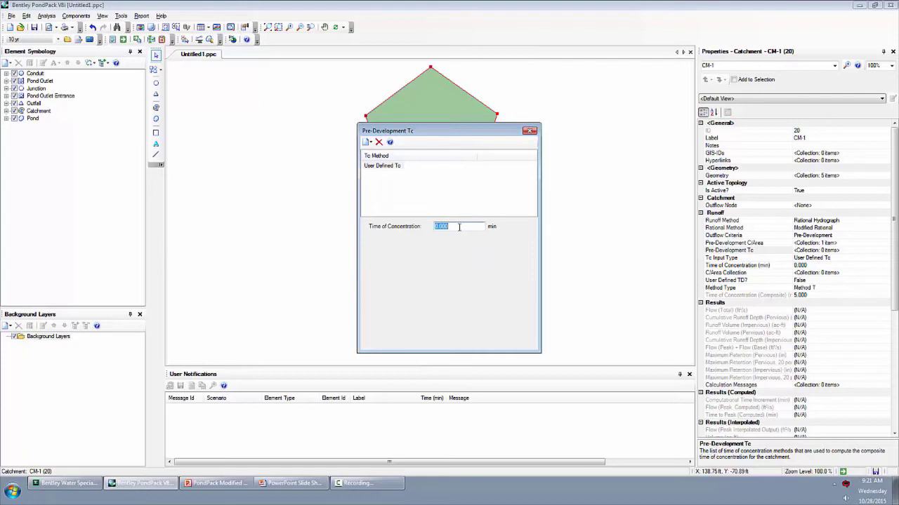
text(14)
click(408, 167)
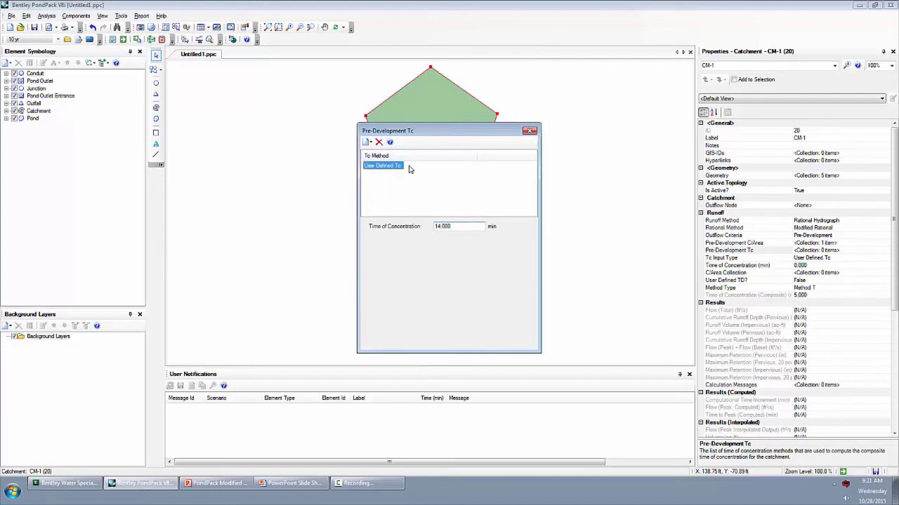
click(531, 131)
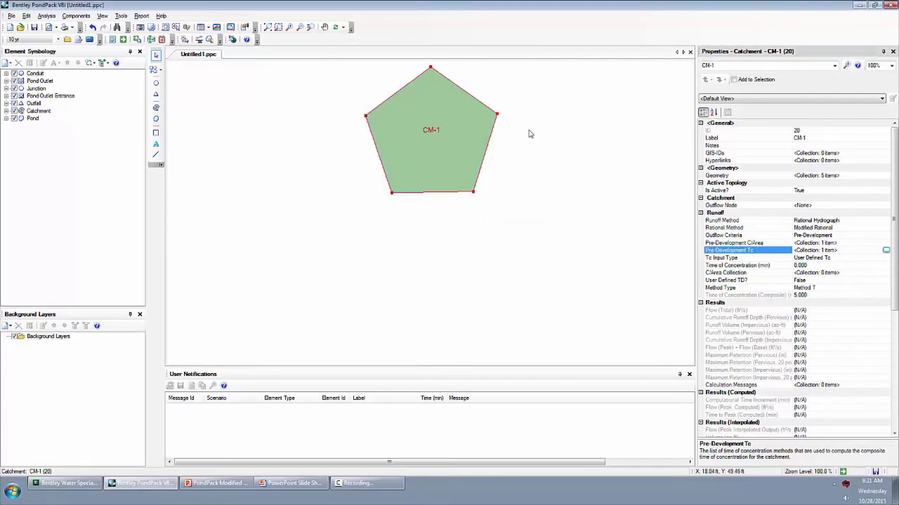
Set CM-1's time of concentration to 8 minutes and open its empty C/Area Collection table
click(778, 259)
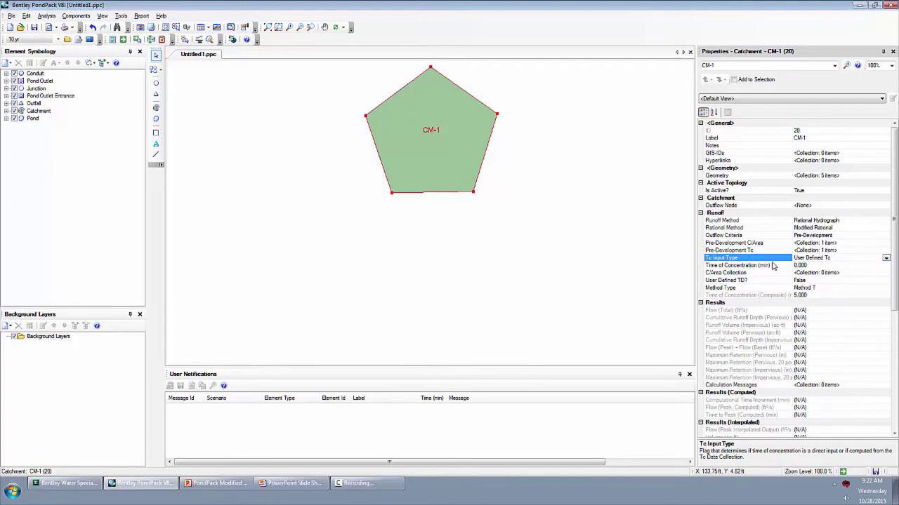
click(774, 265)
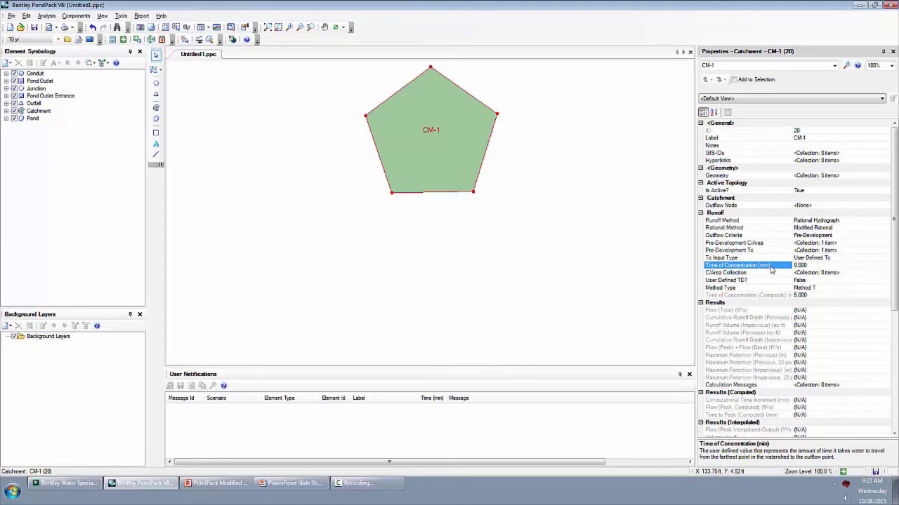
click(757, 272)
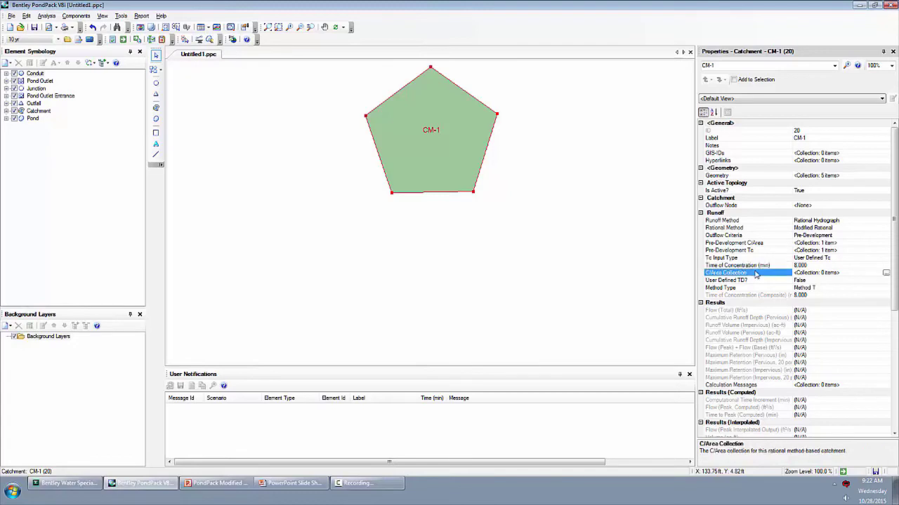
click(889, 274)
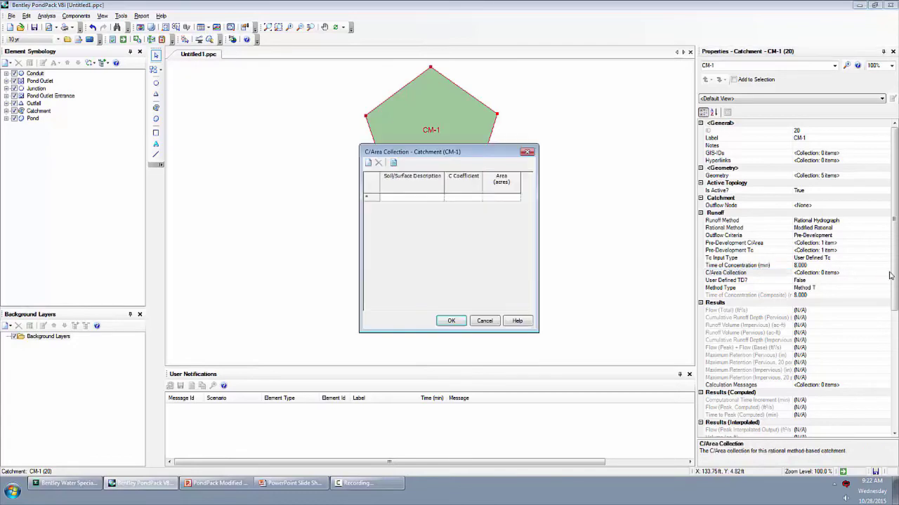
Add an Impervious C/Area row with C coefficient 0.950 on 1.500 acres
click(424, 199)
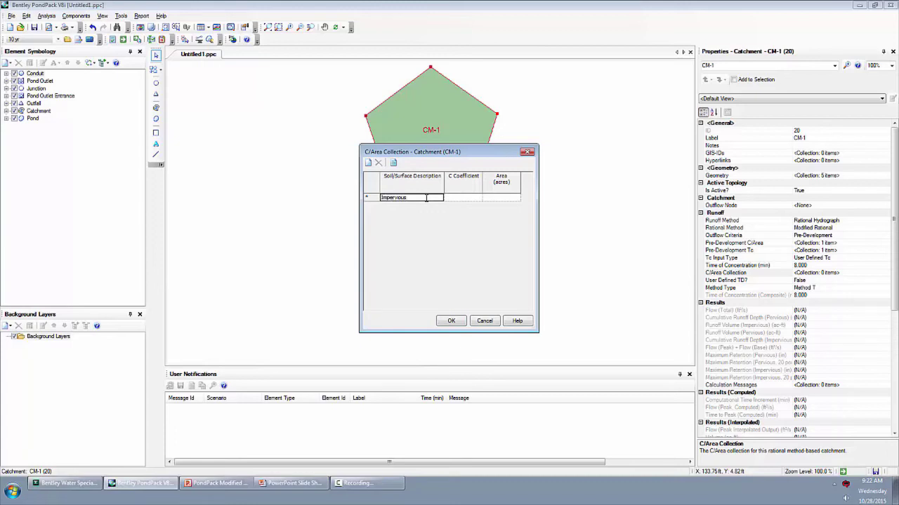
key(Tab)
text(.)
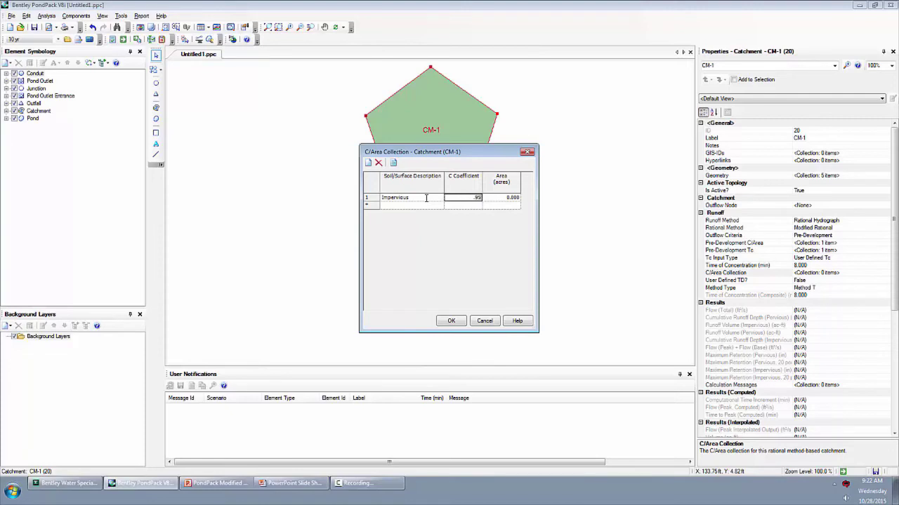
key(Tab)
text(1.)
Add a Pervious row with C 0.400 on 0.500 acres, recheck the coefficients, and confirm
click(402, 207)
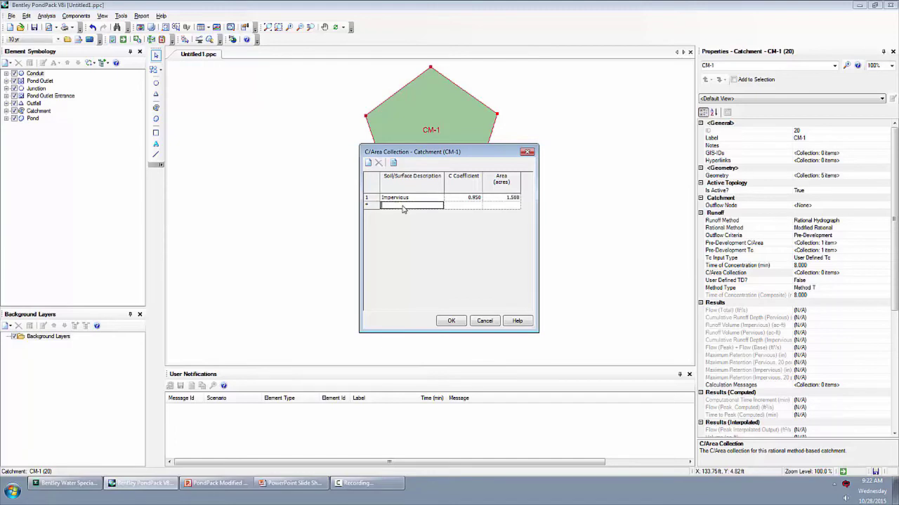
key(Tab)
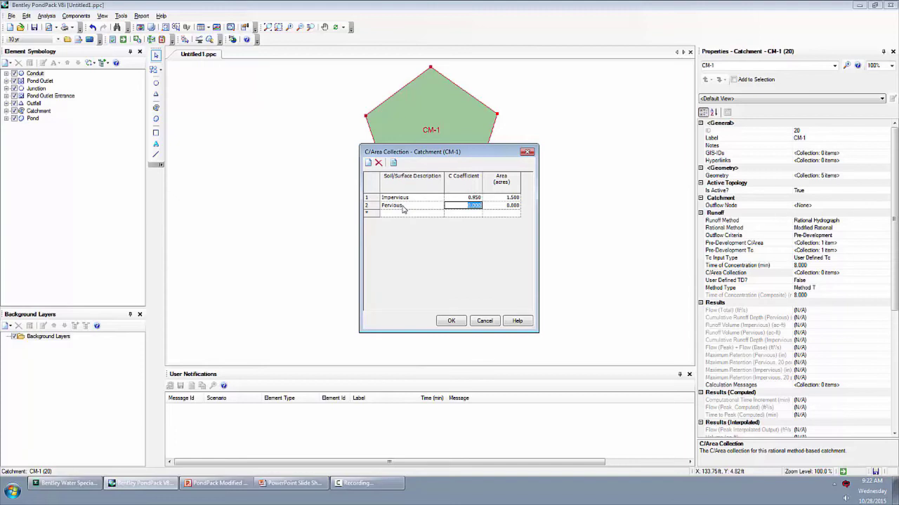
text(.4)
key(Tab)
text(.5)
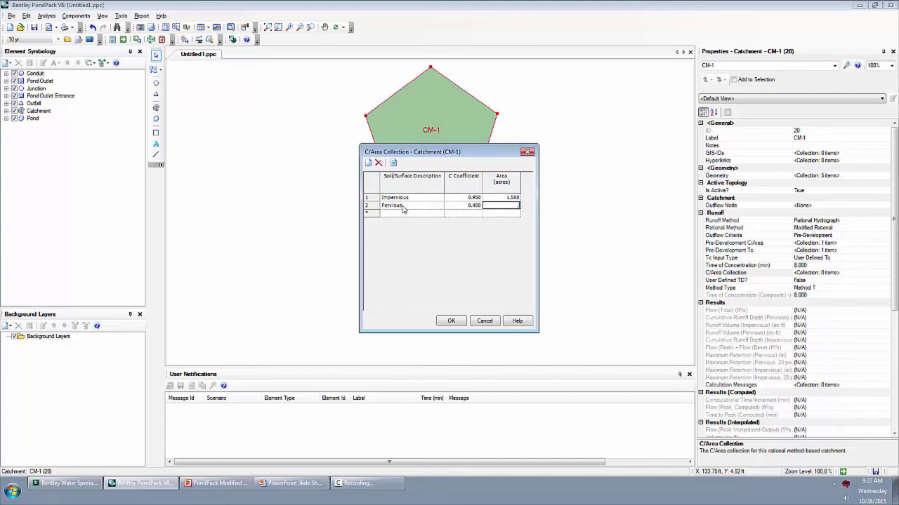
click(501, 198)
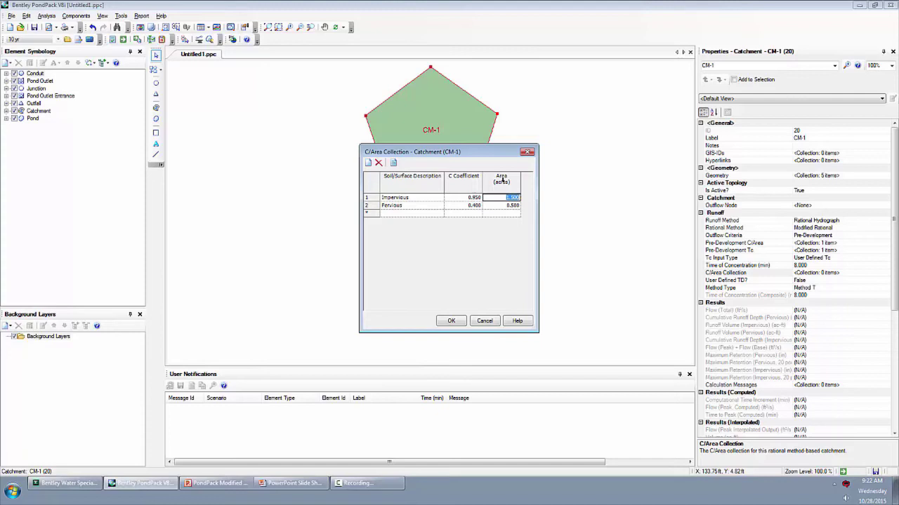
click(466, 178)
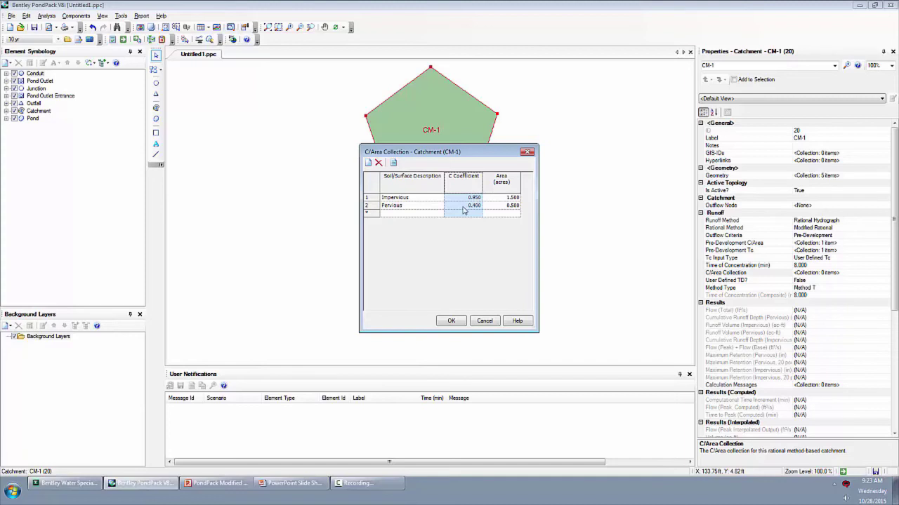
click(473, 198)
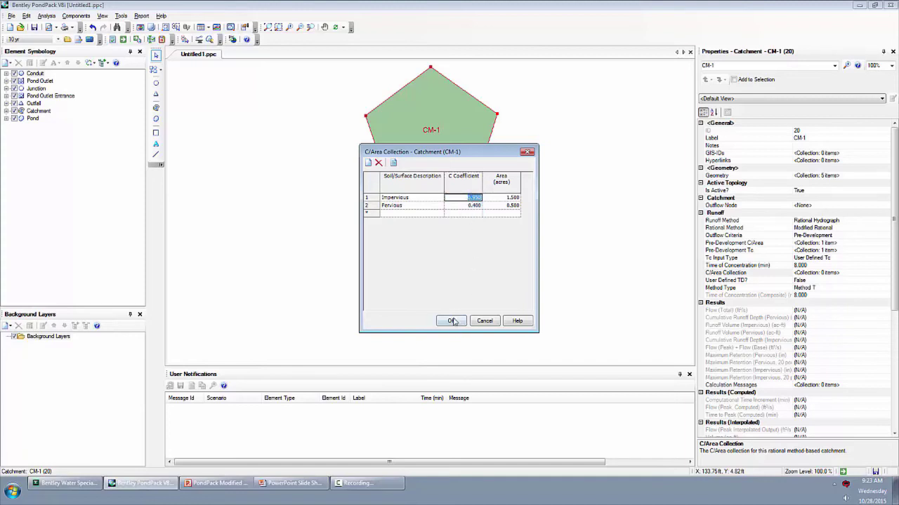
click(453, 321)
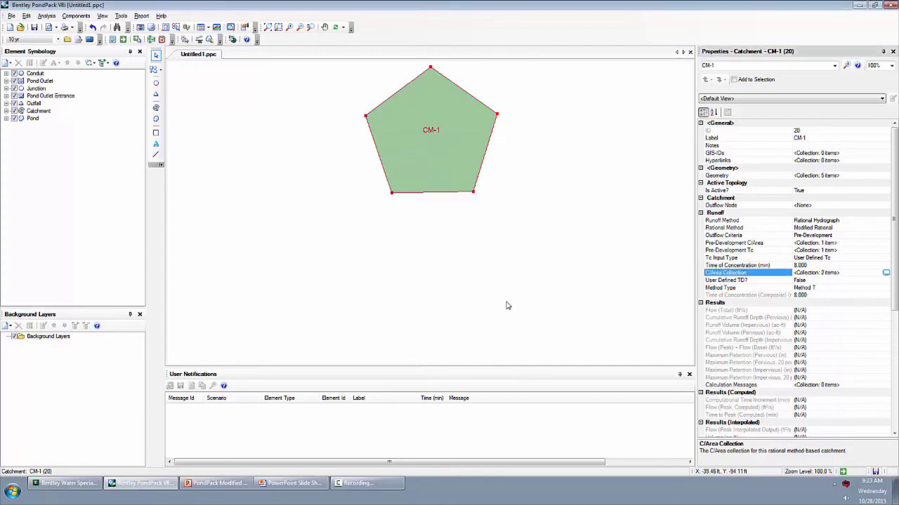
Draw pentagon pond PO-1 below catchment CM-1
click(156, 119)
click(419, 207)
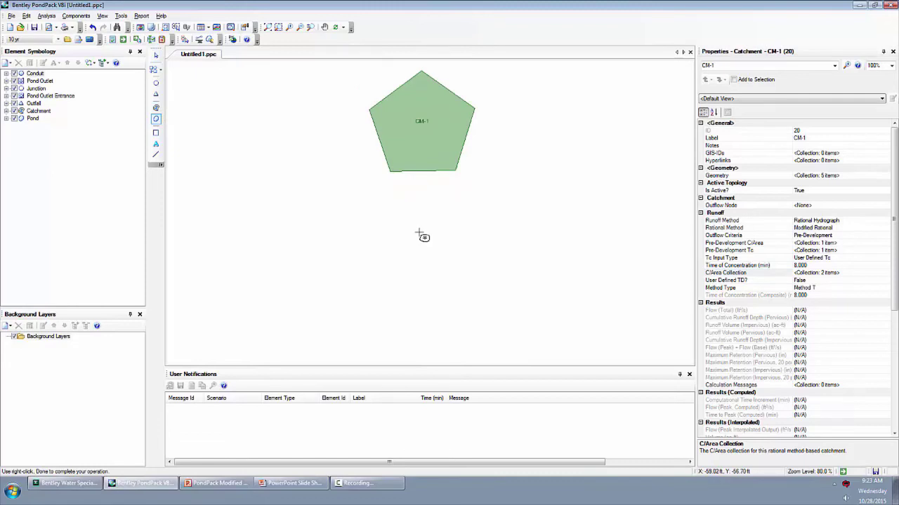
click(419, 232)
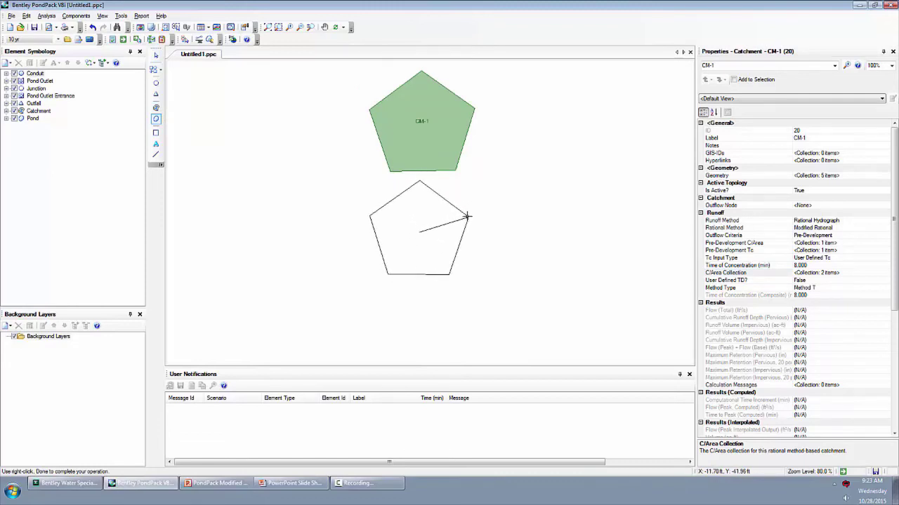
click(465, 216)
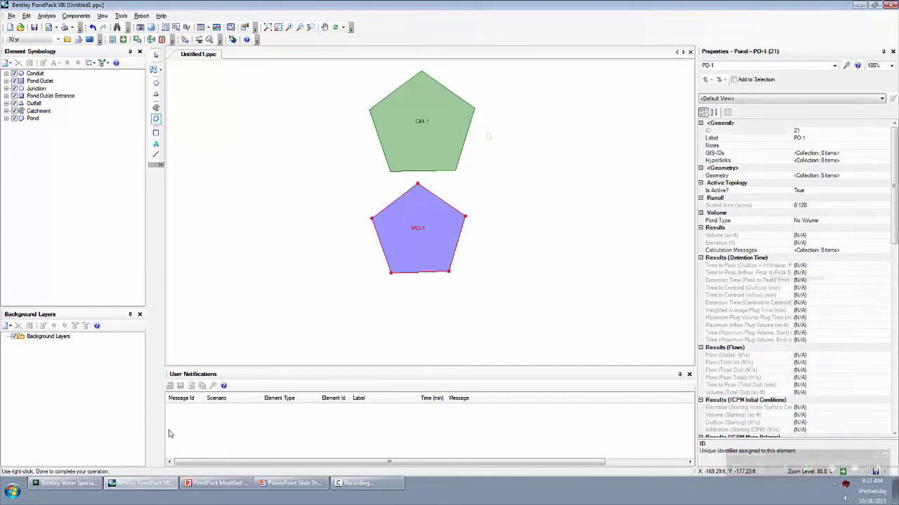
Set CM-1's outflow node to pond PO-1 by picking it in the drawing
click(423, 139)
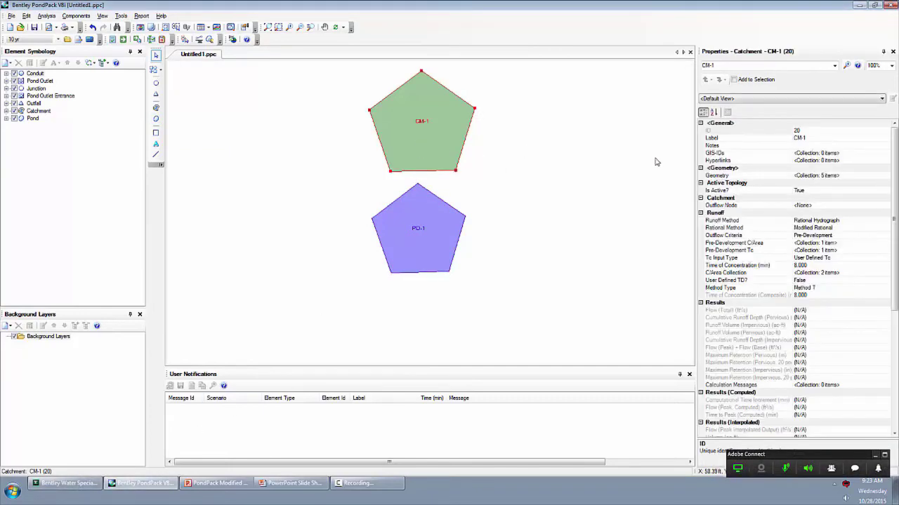
click(748, 205)
click(886, 206)
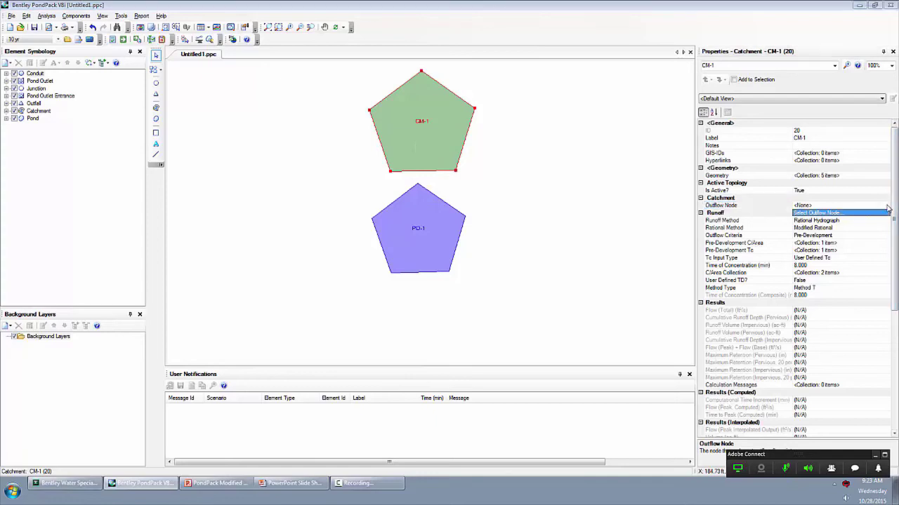
click(832, 218)
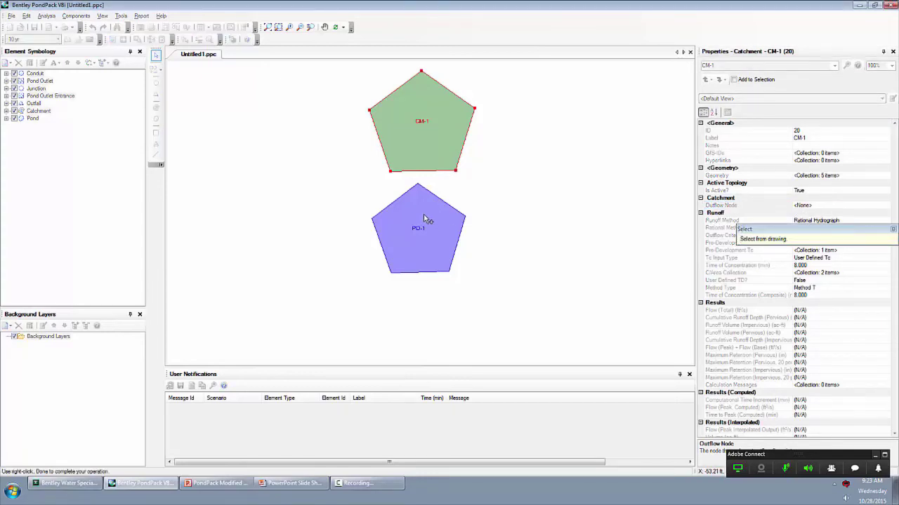
click(421, 218)
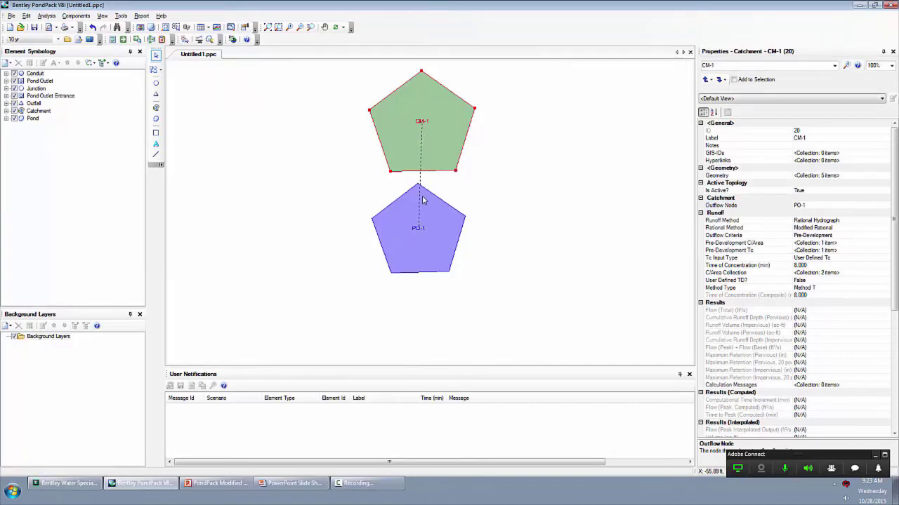
Place pond outlet entrance POE-1 inside pond PO-1
click(161, 71)
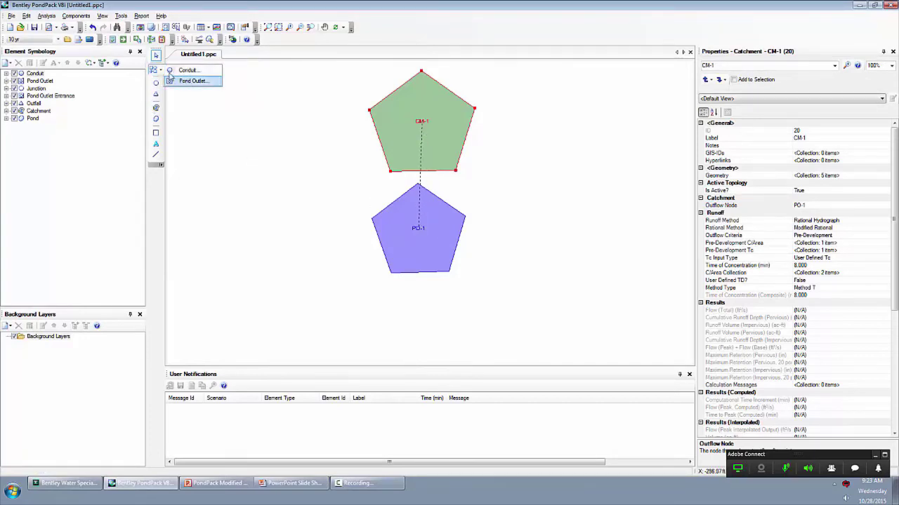
click(184, 80)
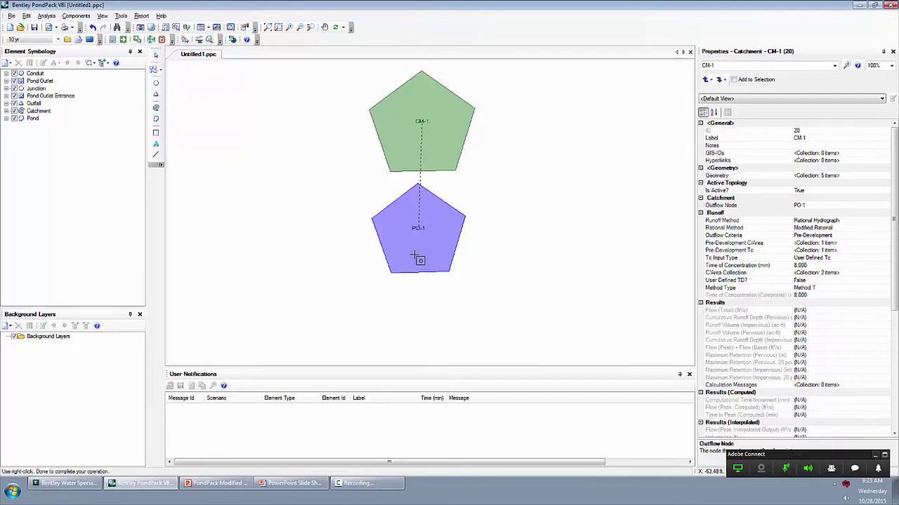
click(419, 260)
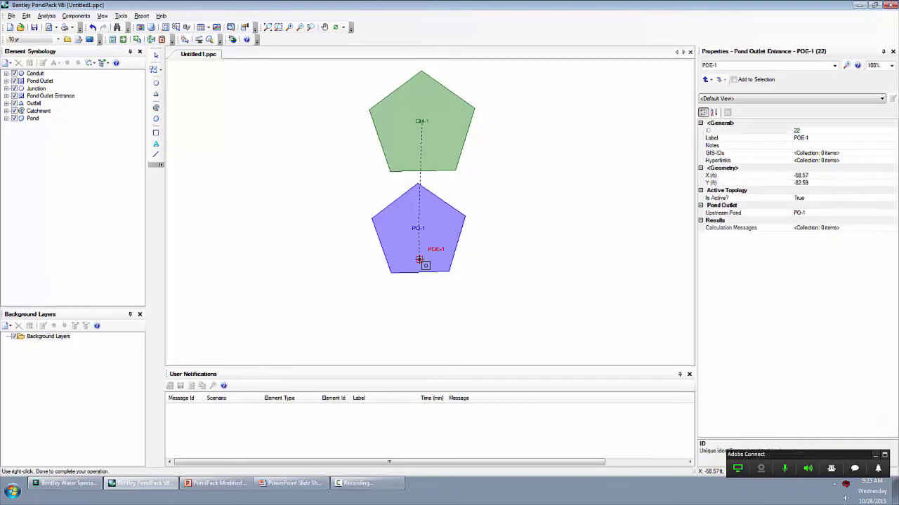
Add free outfall O-1 below the pond, linked by conduit Co-1, and finish the layout
right_click(437, 338)
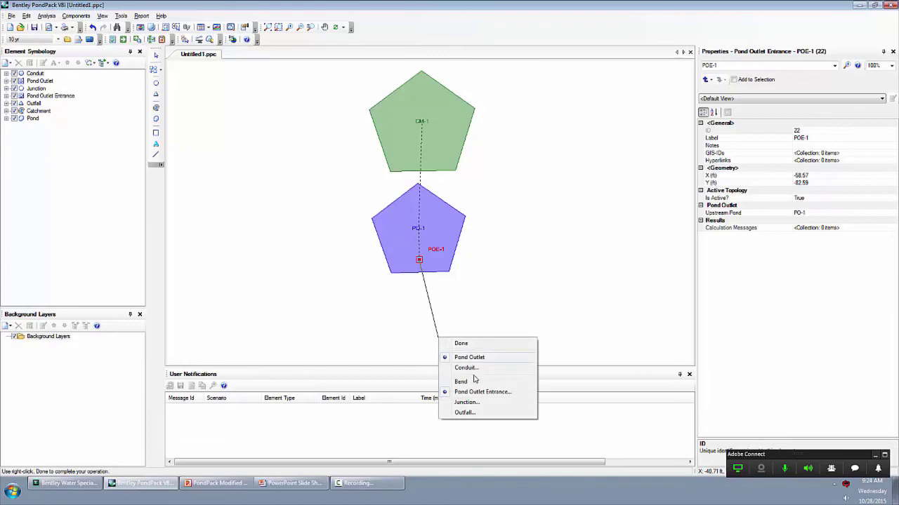
click(465, 413)
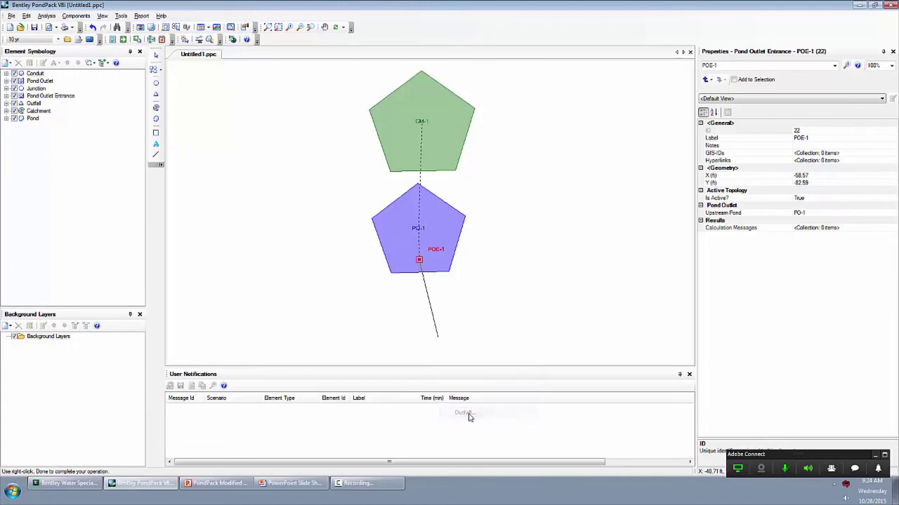
click(421, 345)
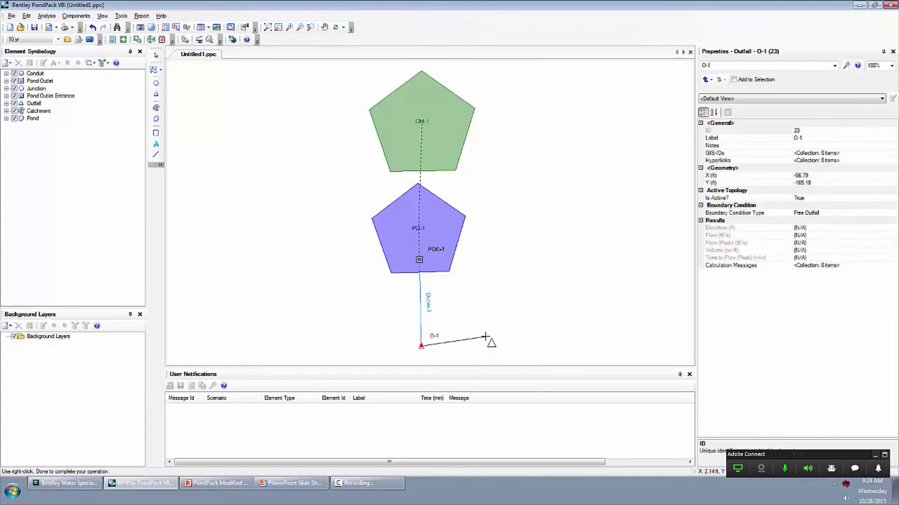
right_click(486, 338)
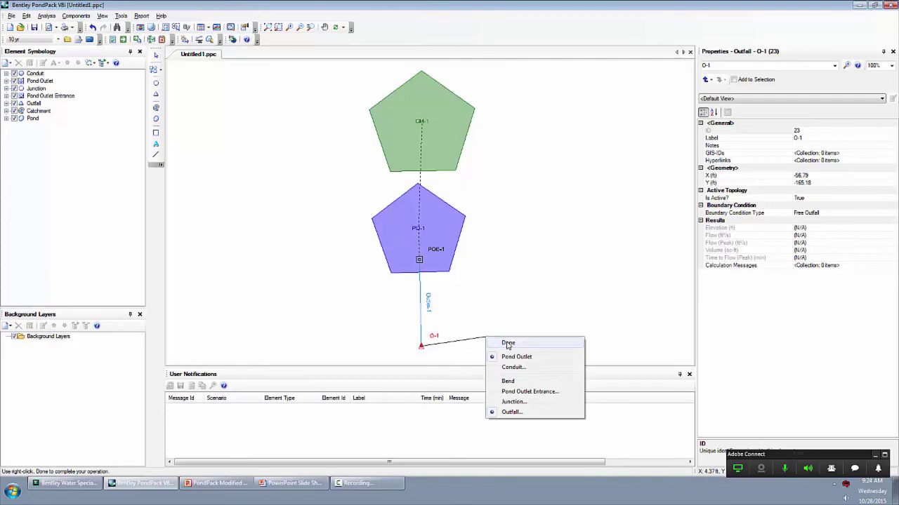
click(508, 343)
Select pond PO-1 and check that its Pond Type is No Volume
click(156, 55)
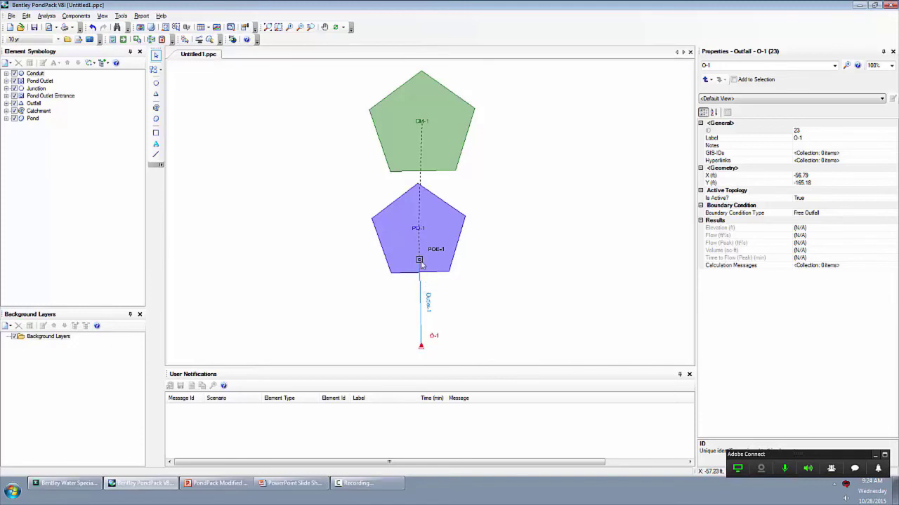
click(438, 237)
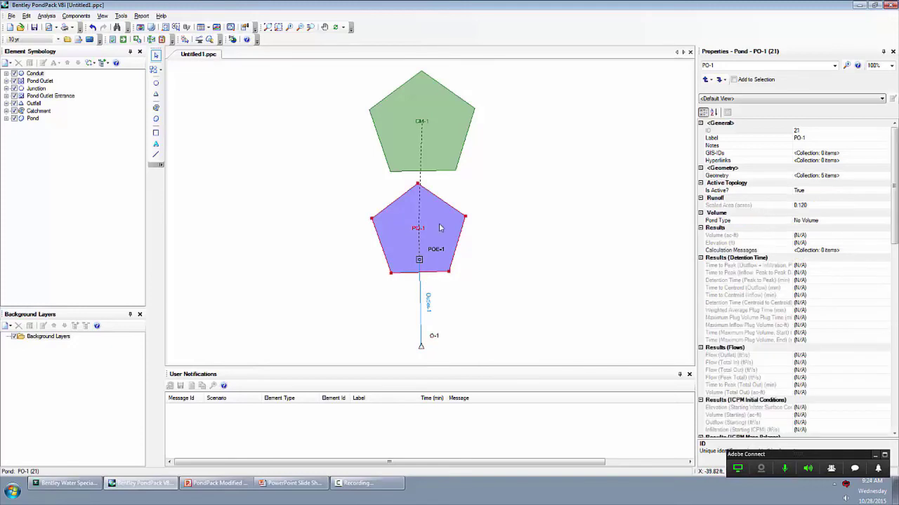
click(754, 224)
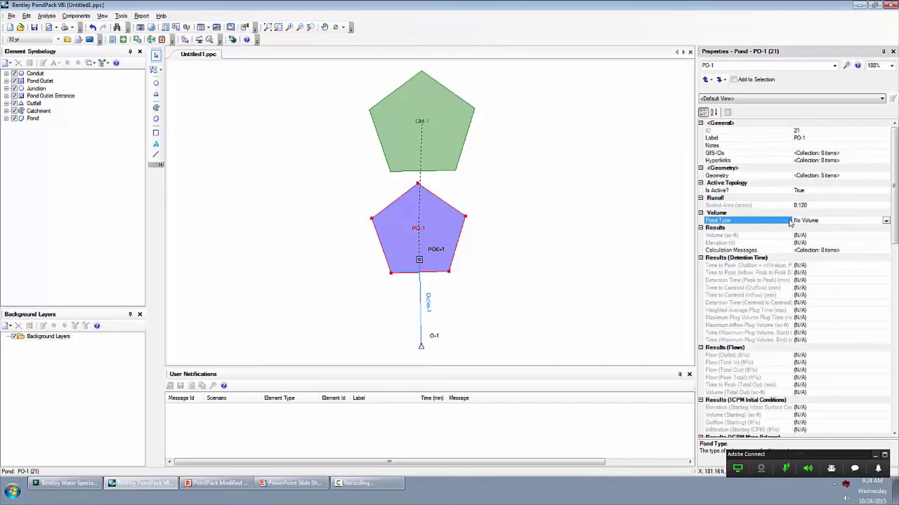
Set outlet conduit Outlet-1's Has Control Structure? to No, then clear the selection
click(420, 297)
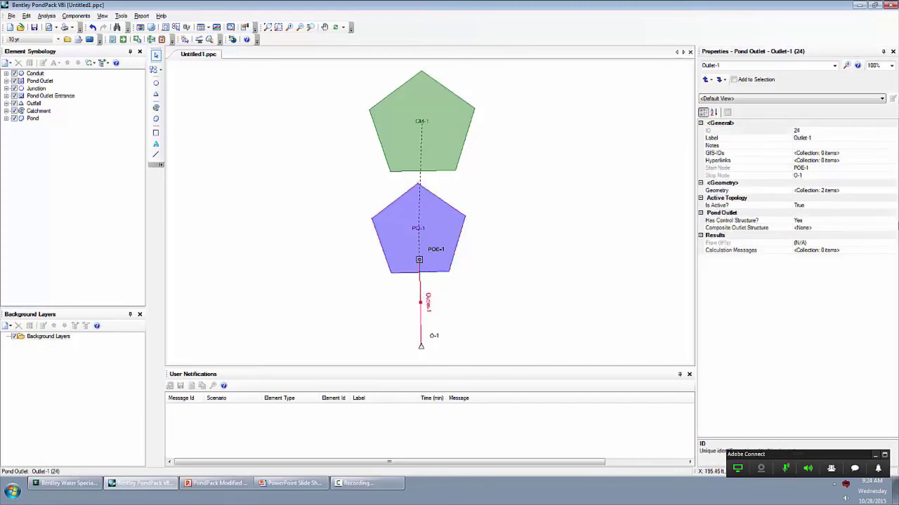
click(894, 223)
click(894, 222)
click(809, 238)
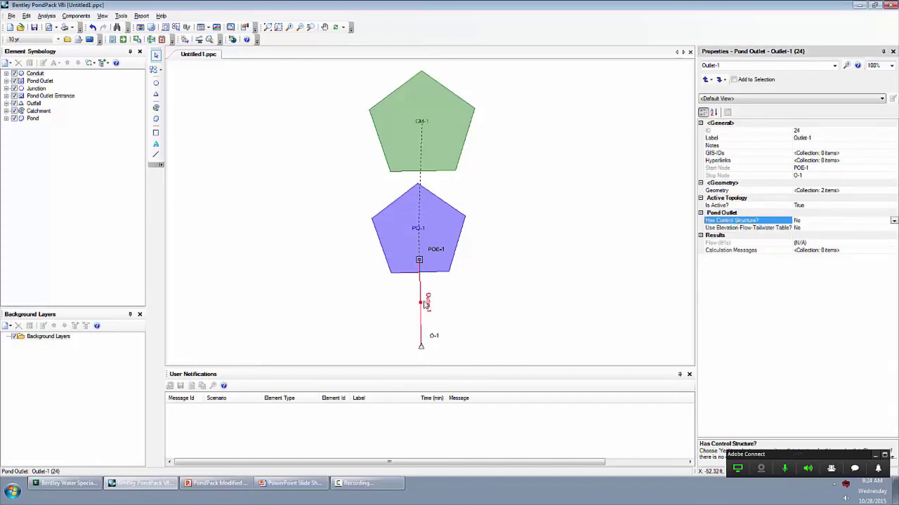
click(218, 133)
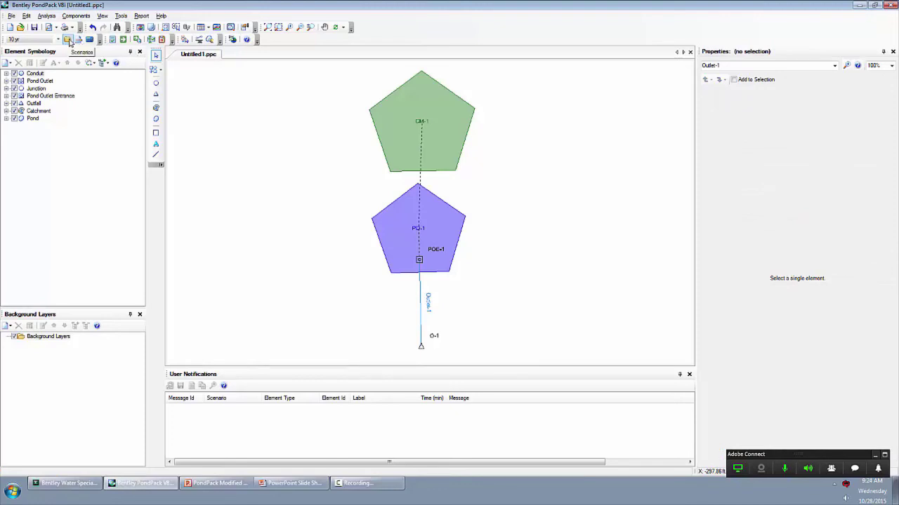
Batch-run the 10 yr, 50 yr and 100 yr scenarios from Scenarios, then close it
click(66, 39)
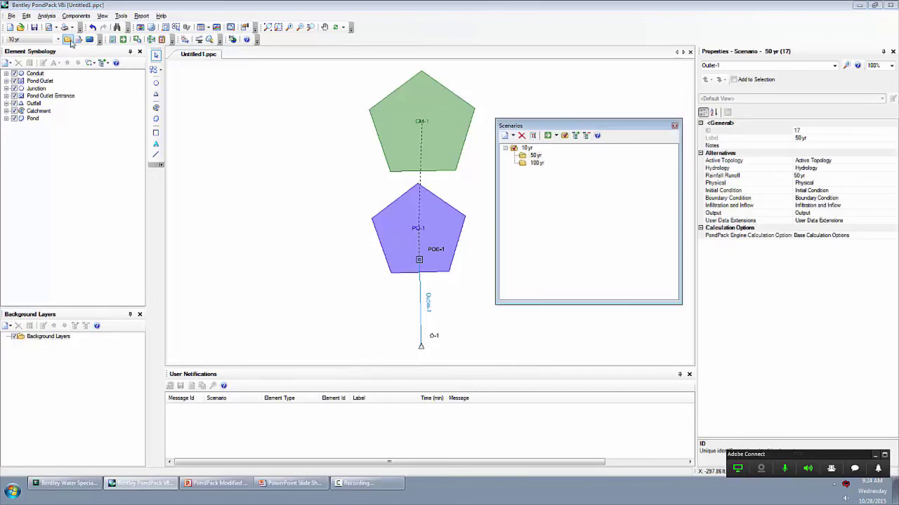
click(556, 135)
click(556, 135)
click(557, 137)
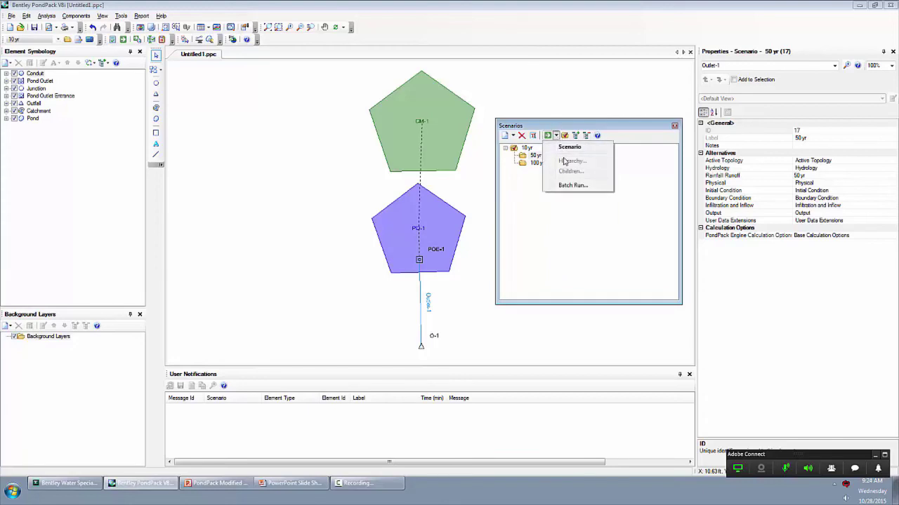
click(573, 185)
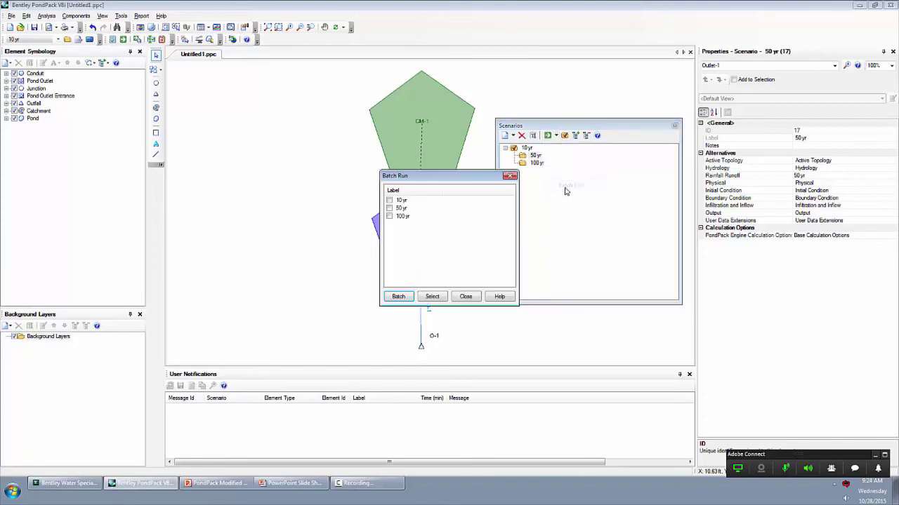
click(389, 201)
click(390, 209)
click(390, 217)
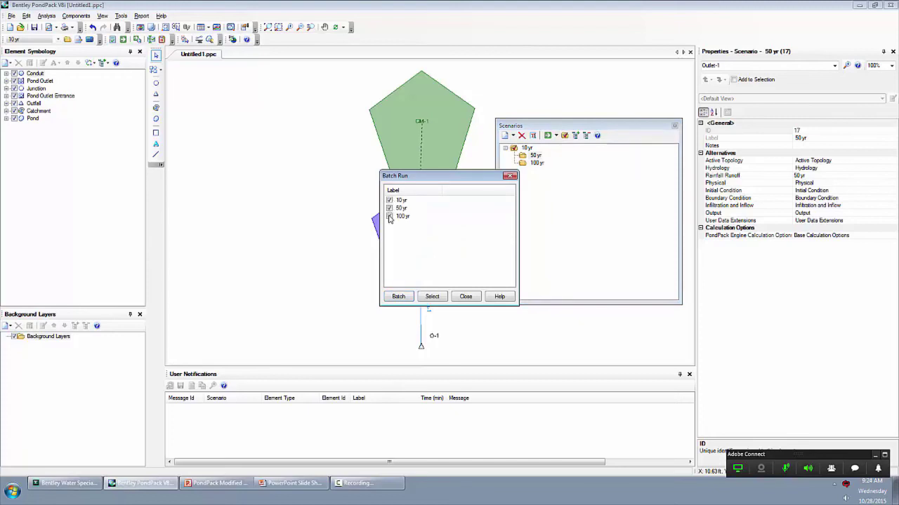
click(398, 297)
click(454, 277)
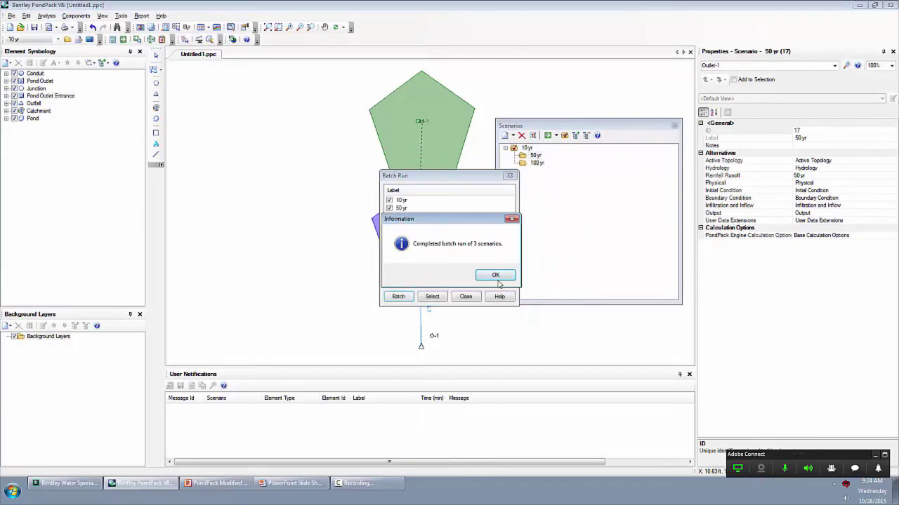
click(497, 273)
click(674, 126)
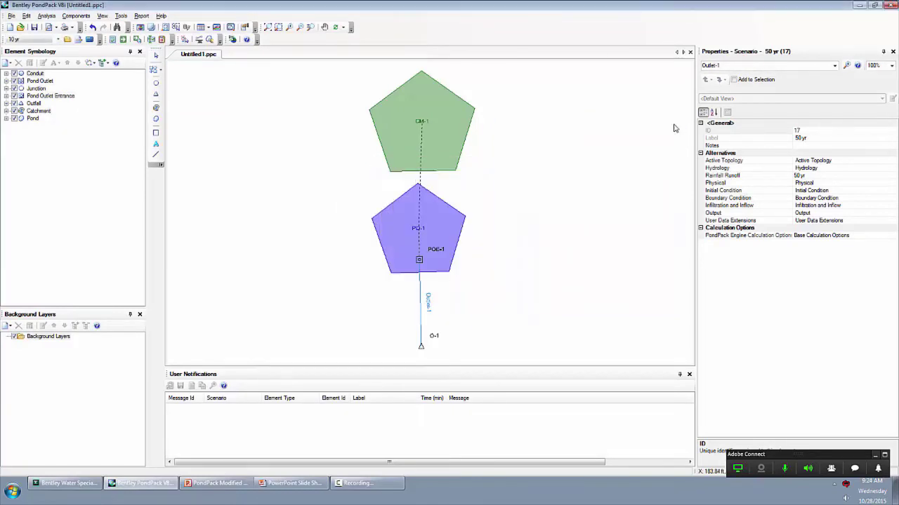
Graph CM-1's total flow for 10, 50 and 100 yr scenarios and reposition the graph window
right_click(434, 136)
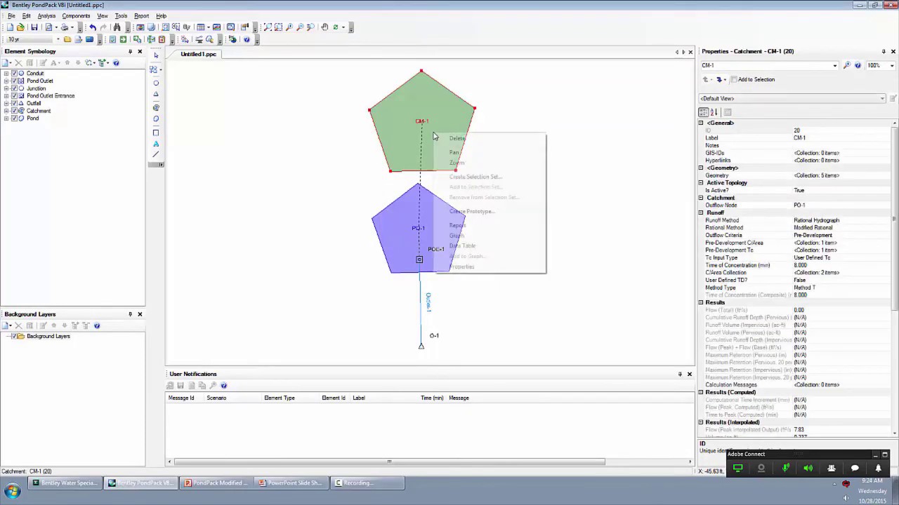
click(457, 236)
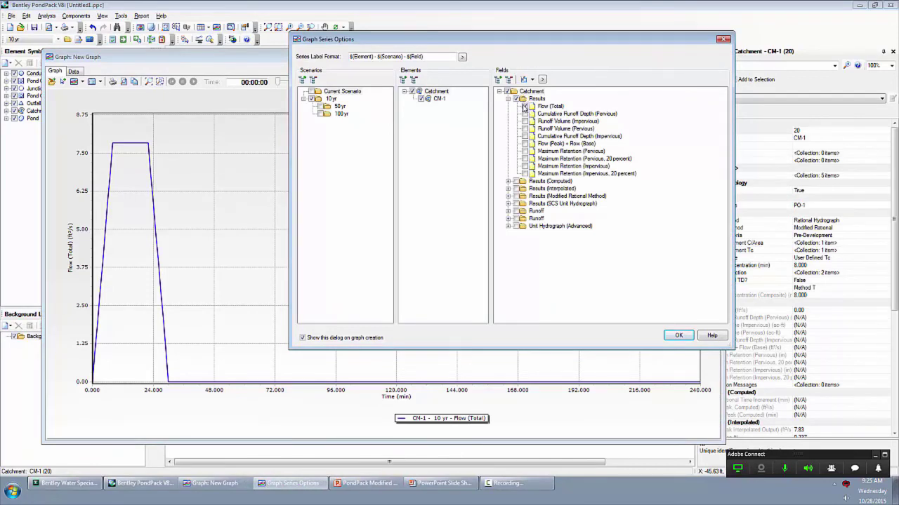
click(320, 107)
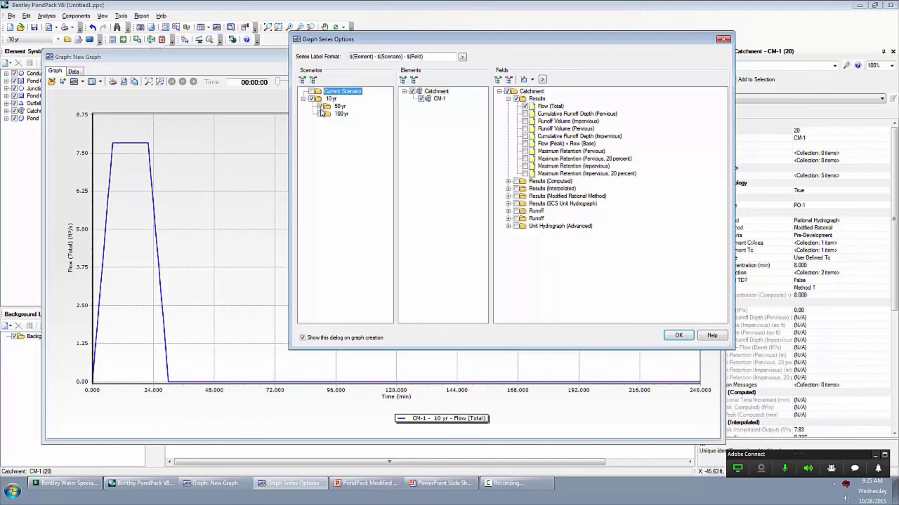
click(682, 338)
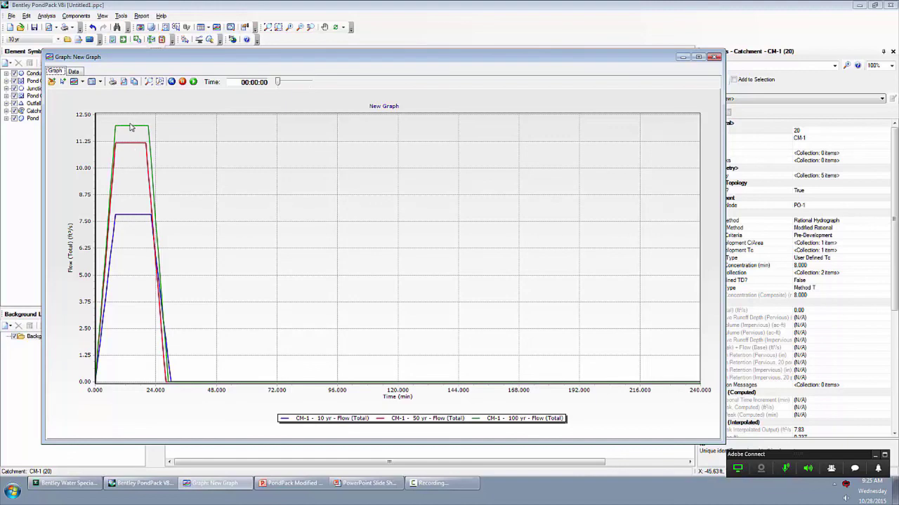
drag(721, 90, 644, 97)
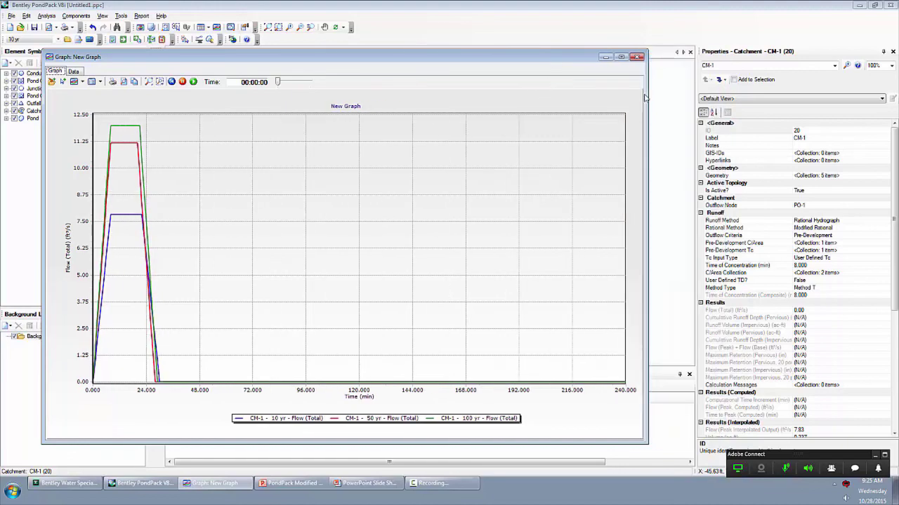
drag(577, 59, 566, 143)
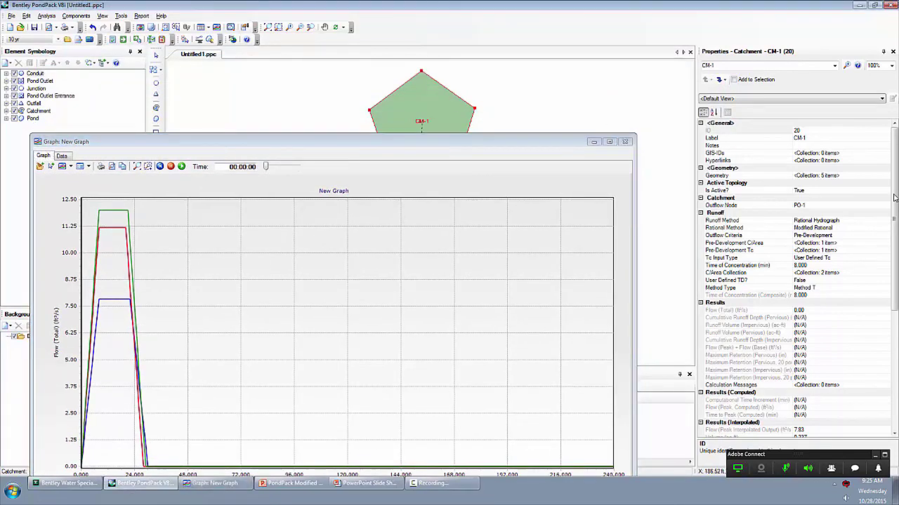
Review CM-1's Modified Rational results under 50 yr, then 100 yr (11.99 peak, 21 min)
drag(894, 188, 893, 333)
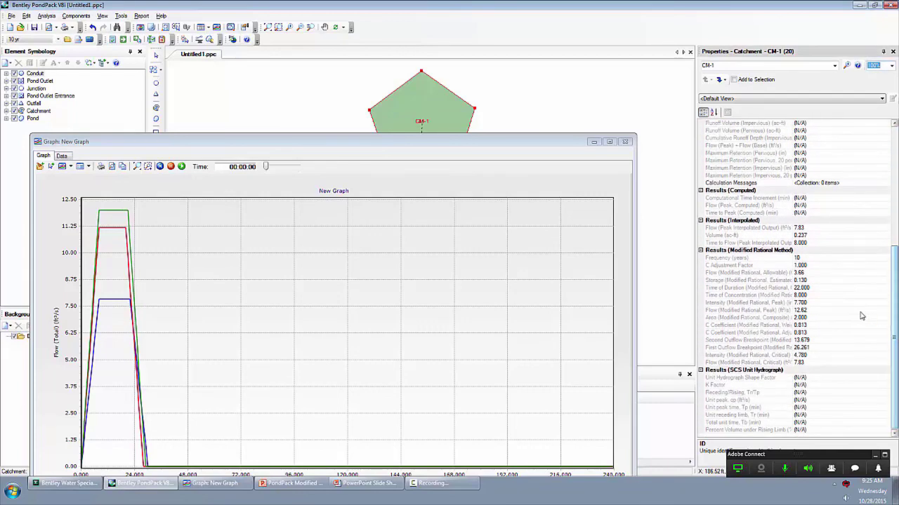
click(737, 288)
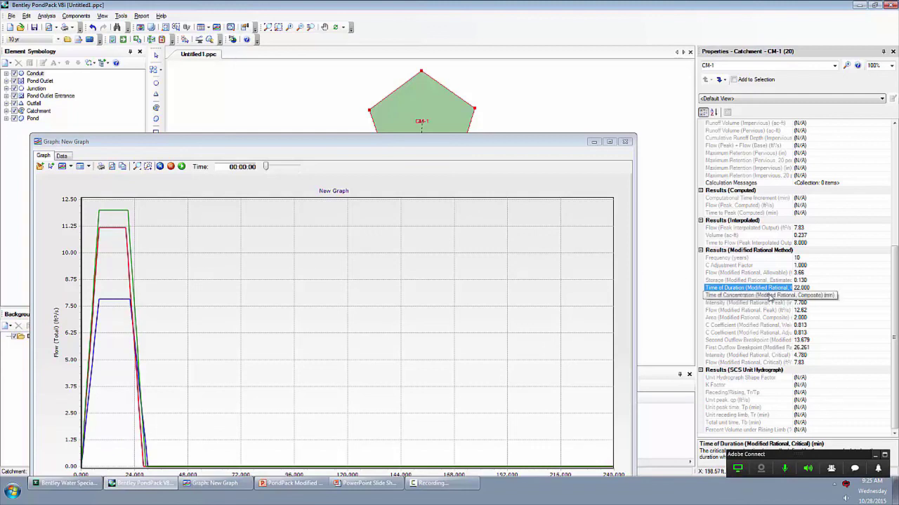
click(22, 42)
click(22, 56)
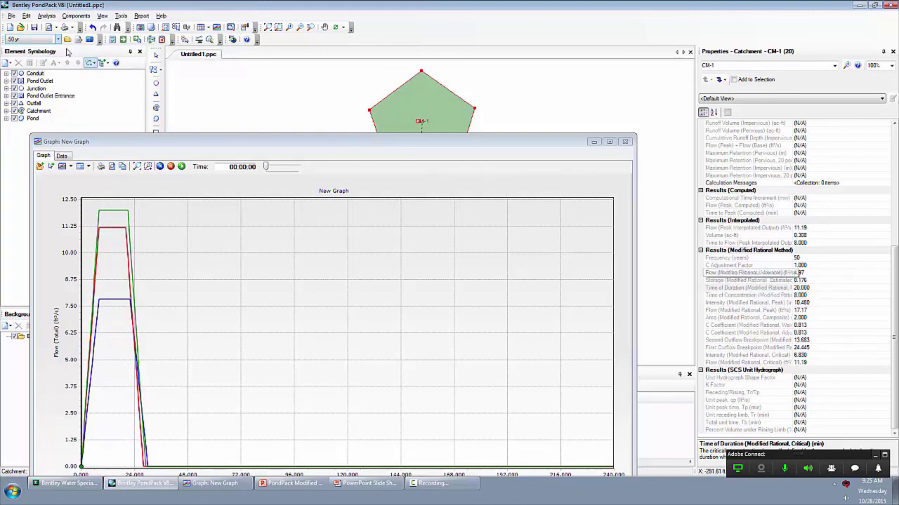
click(58, 39)
click(22, 64)
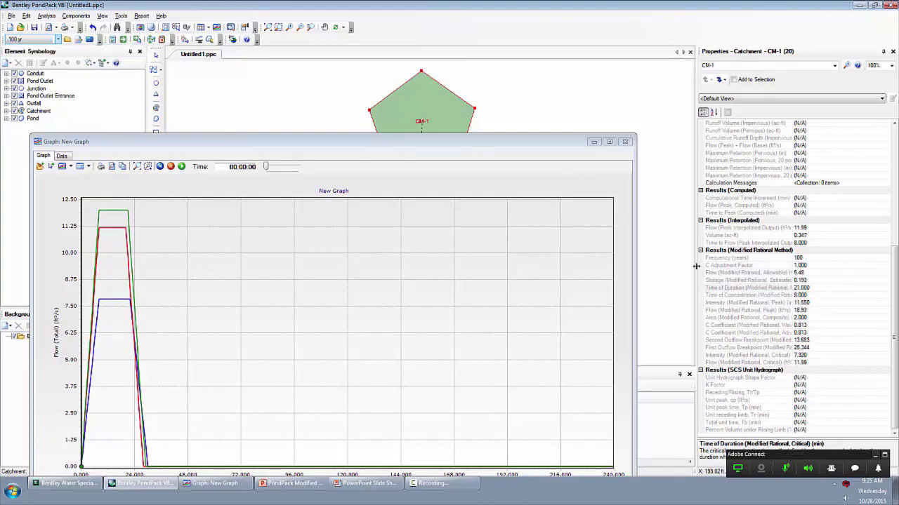